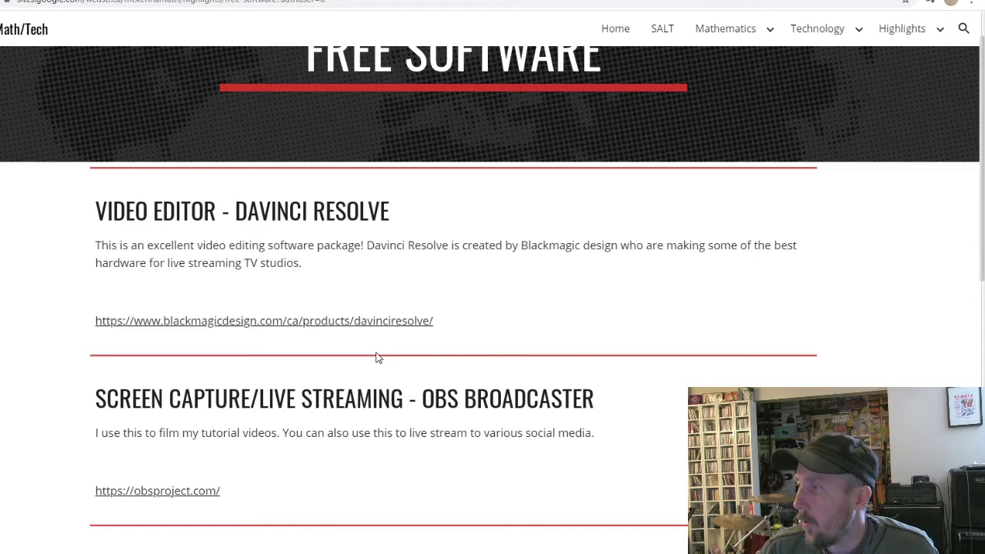
Look through the Free Software page from the DaVinci Resolve entry to the Radio DJ entry and back.
scroll(377, 357, "down", 7)
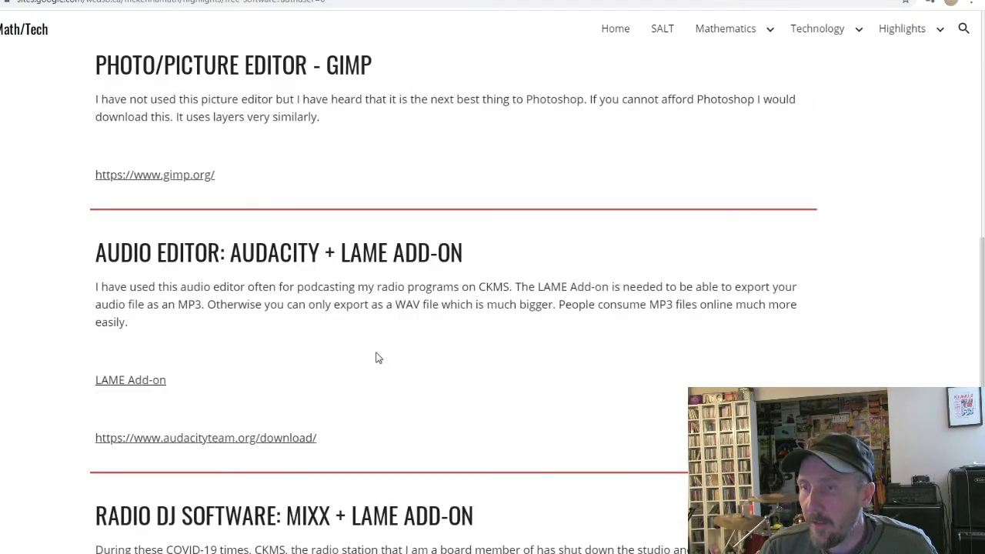
scroll(377, 357, "down", 2)
scroll(377, 357, "up", 6)
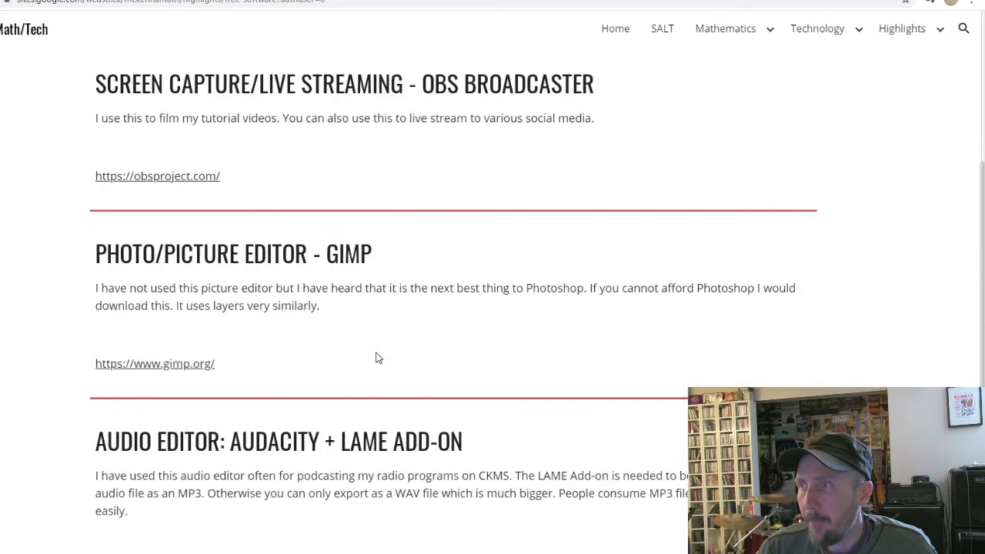
scroll(377, 357, "up", 5)
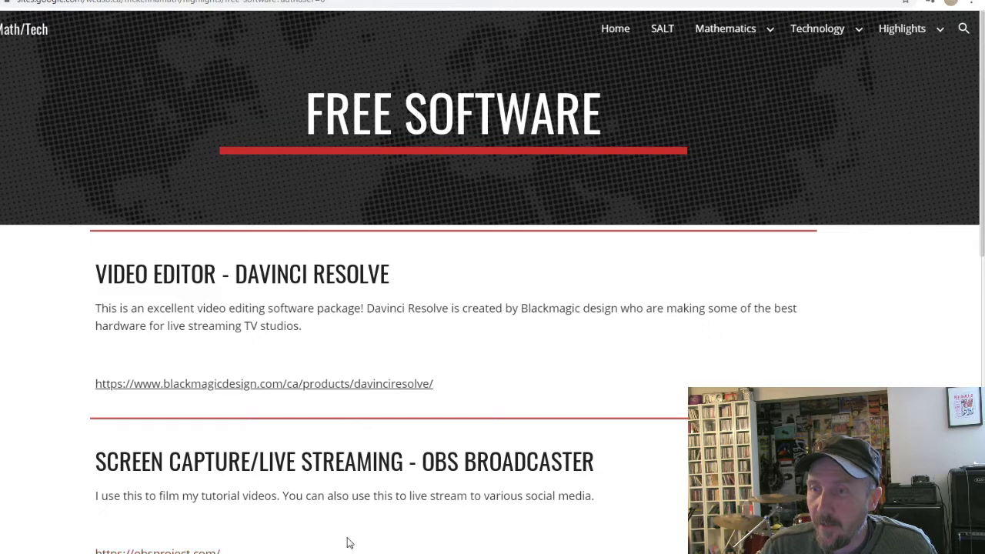
scroll(349, 543, "down", 3)
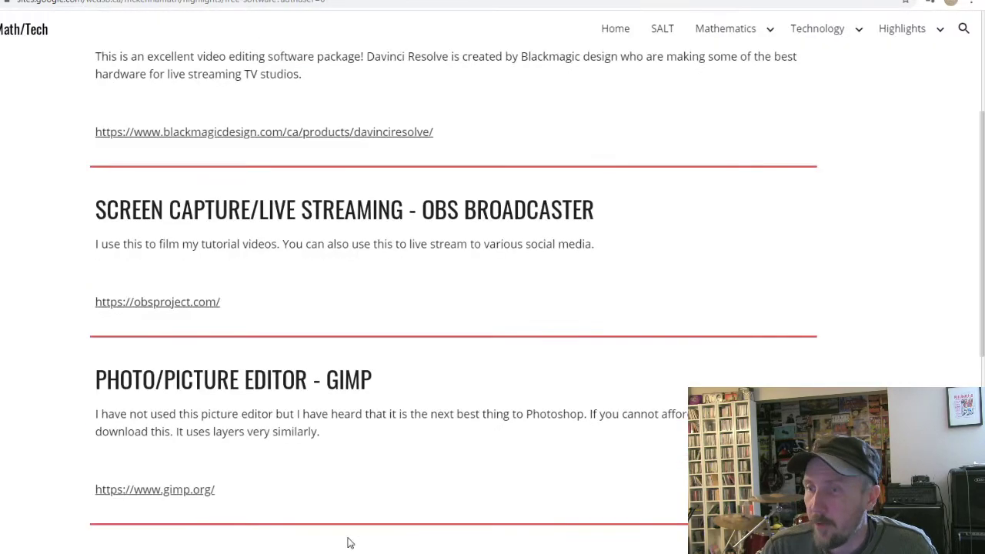
scroll(349, 544, "up", 3)
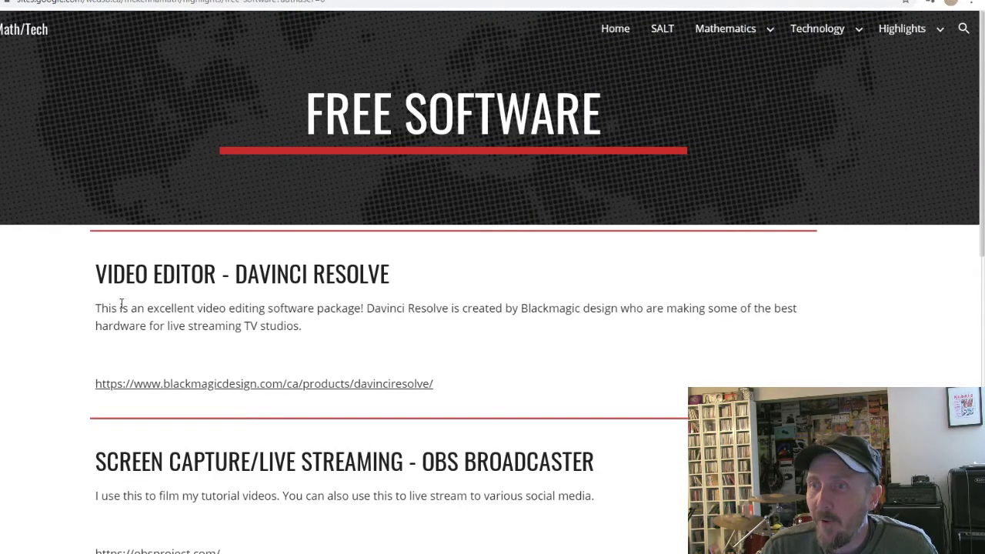
Read the entries for DaVinci Resolve, OBS Broadcaster, GIMP, Audacity with the LAME add-on, and Mixx.
left_click_drag(108, 308, 295, 327)
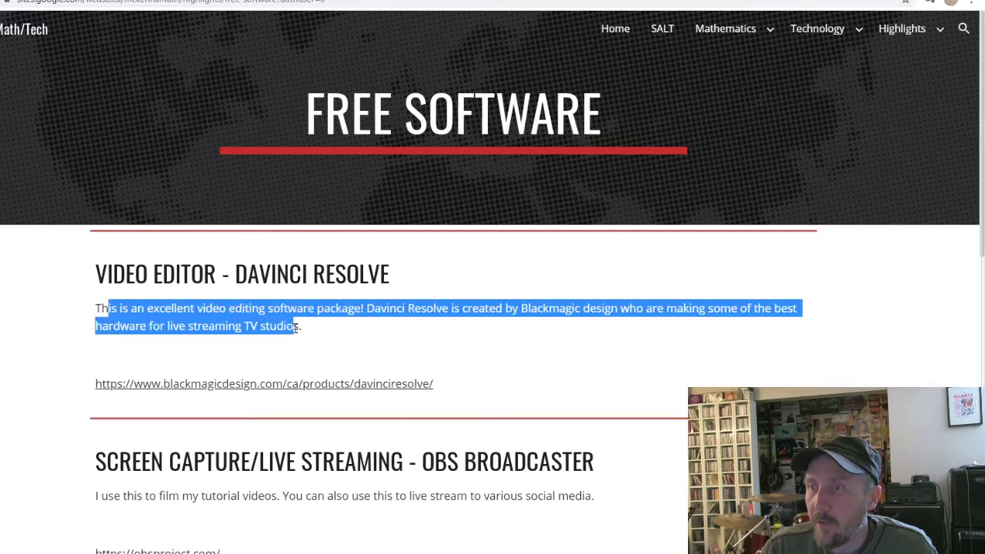
left_click(295, 327)
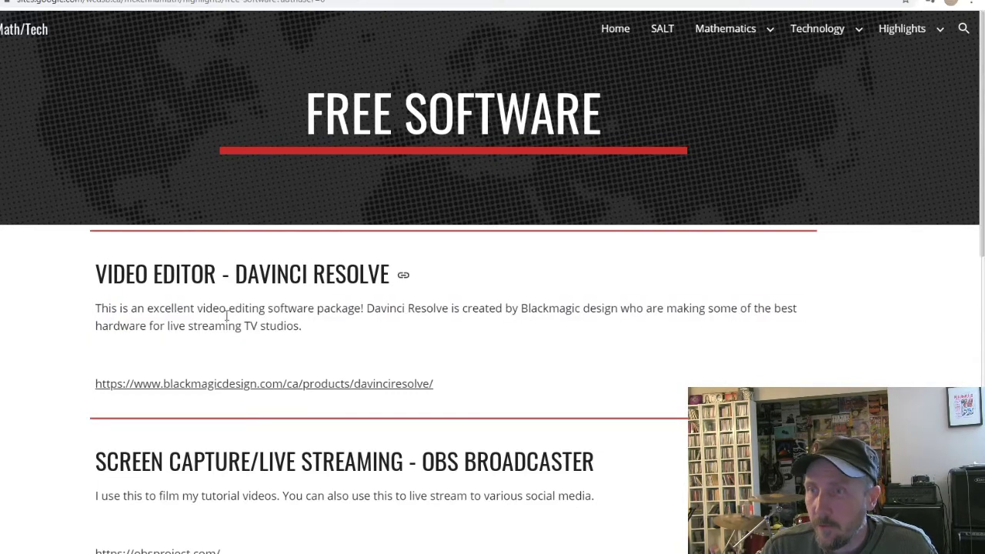
scroll(272, 413, "down", 2)
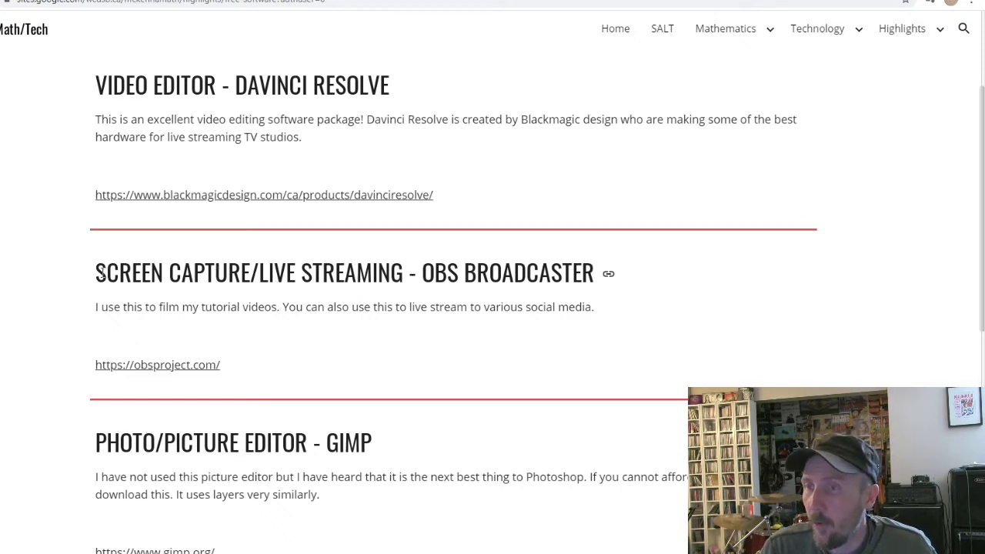
left_click_drag(102, 273, 379, 274)
left_click(381, 306)
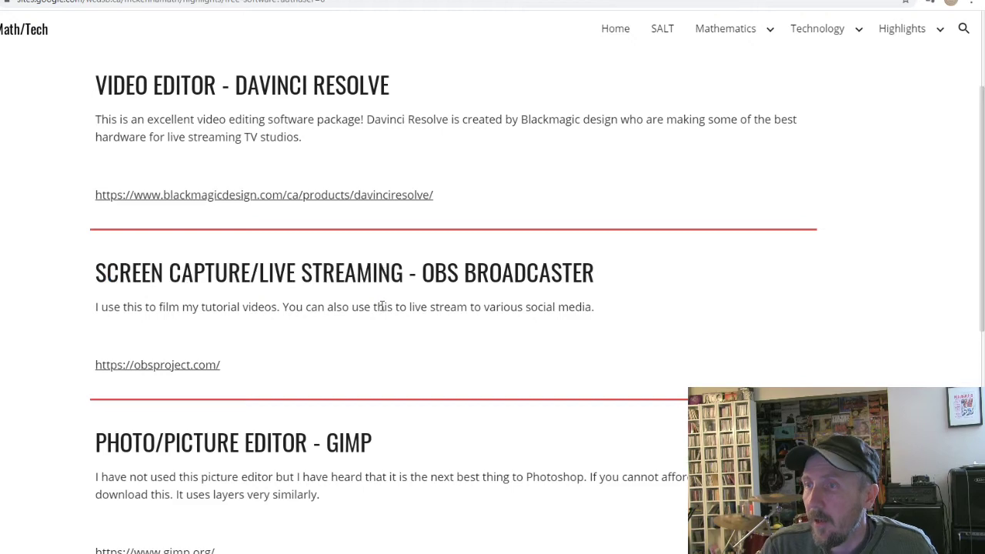
scroll(367, 321, "down", 3)
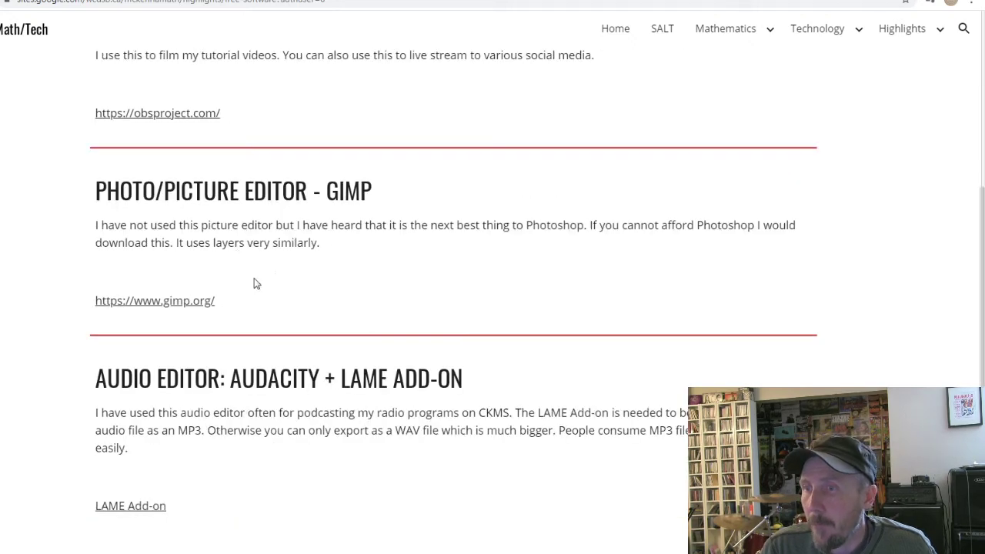
left_click_drag(120, 191, 260, 194)
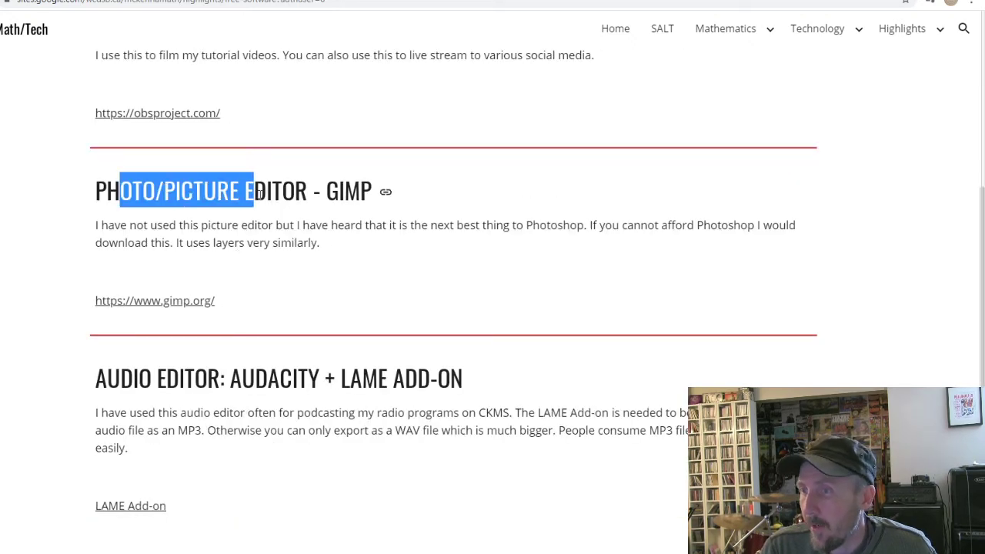
scroll(259, 238, "down", 2)
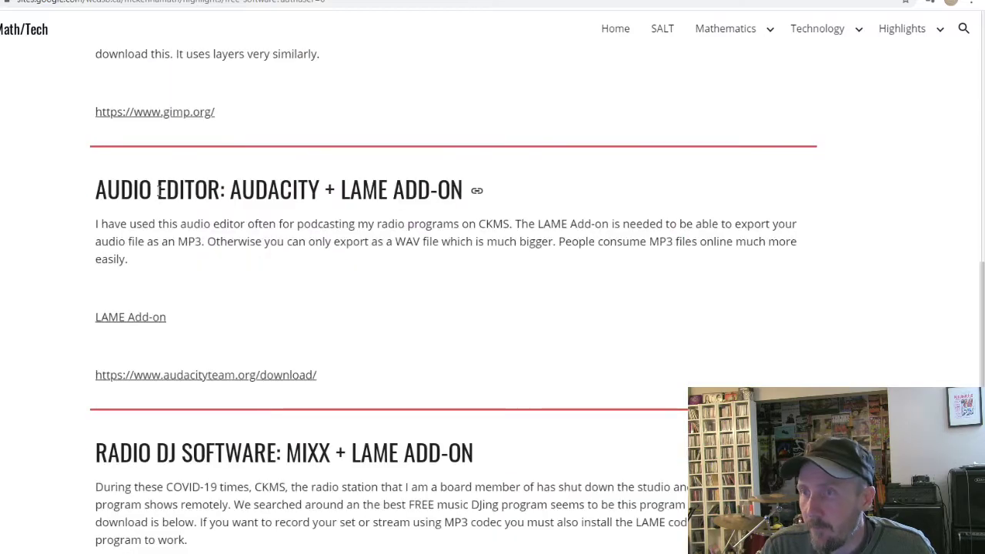
left_click_drag(229, 193, 346, 198)
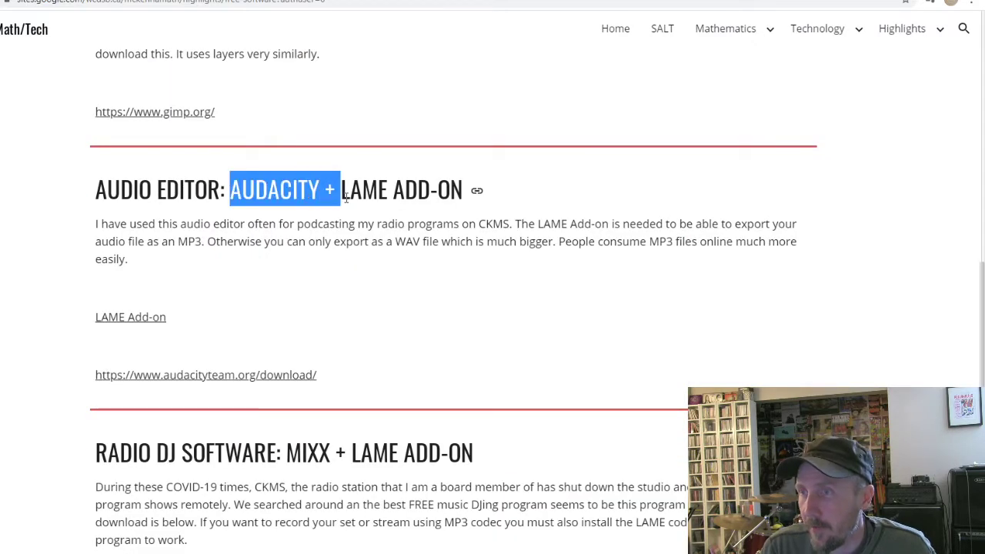
left_click(332, 226)
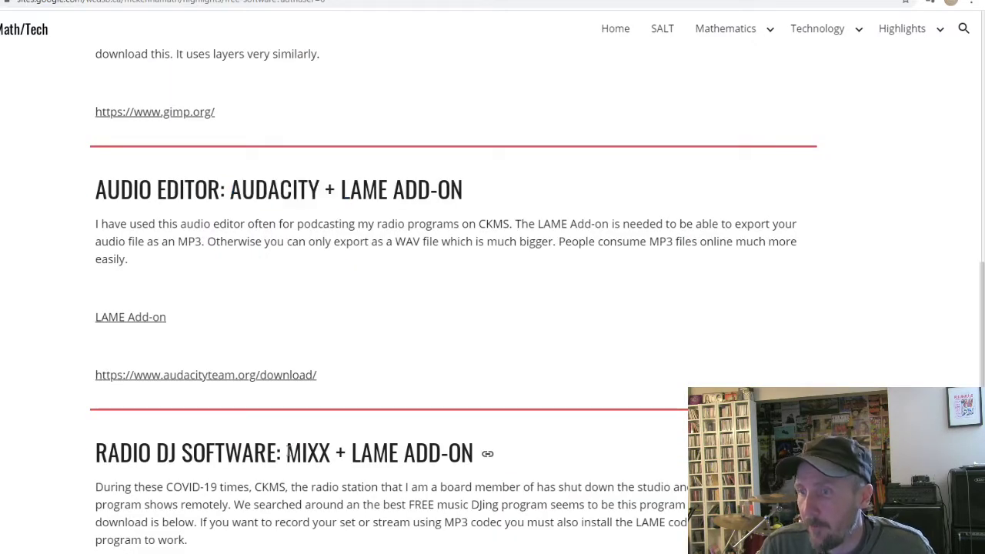
left_click_drag(287, 450, 332, 454)
left_click(317, 463)
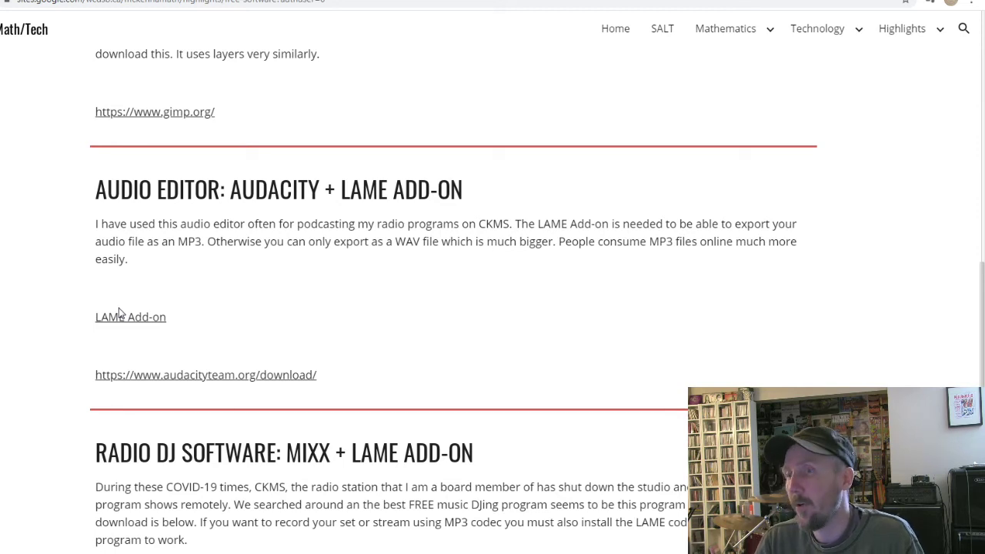
Open the audacityteam.org download page from the Audio Editor entry and examine its Audacity download options.
left_click(237, 377)
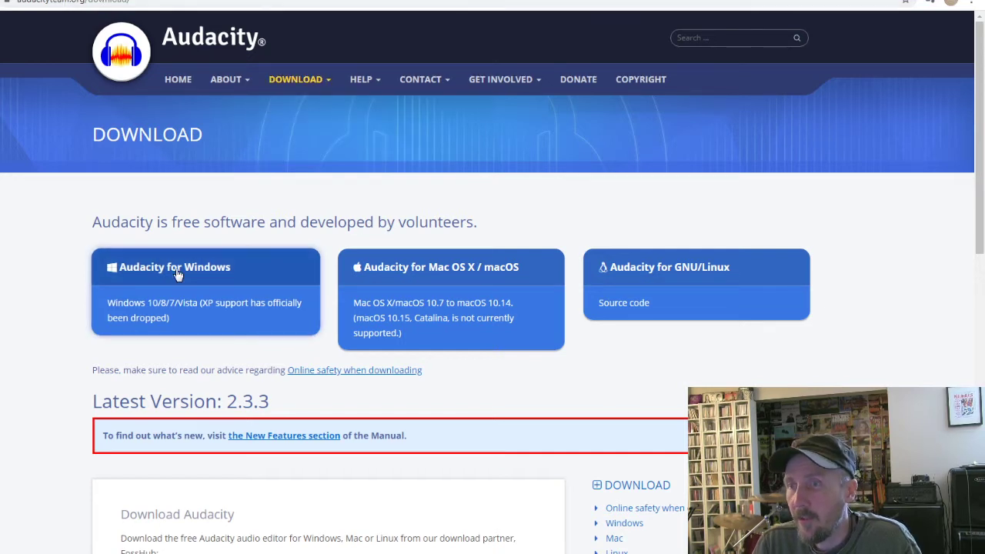
scroll(174, 288, "down", 3)
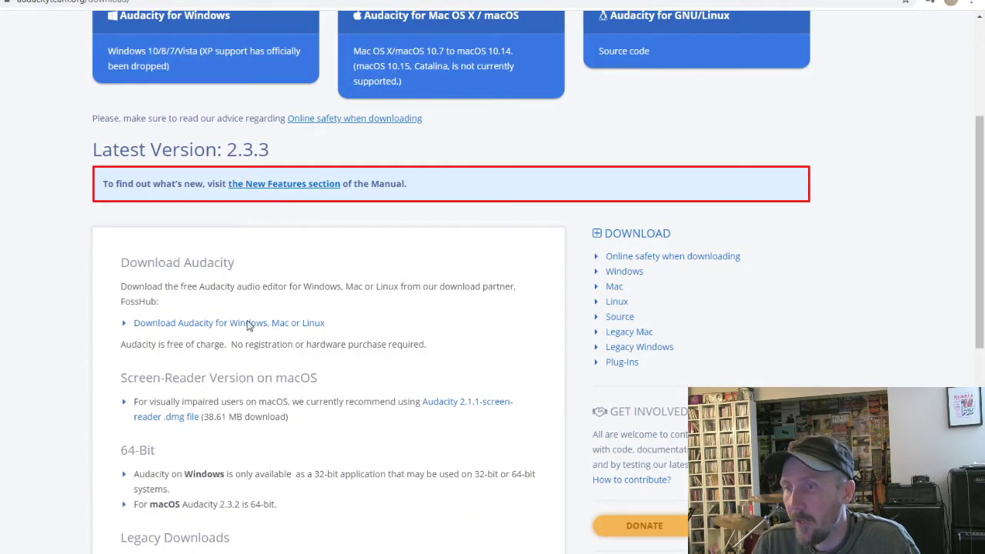
scroll(291, 331, "up", 1)
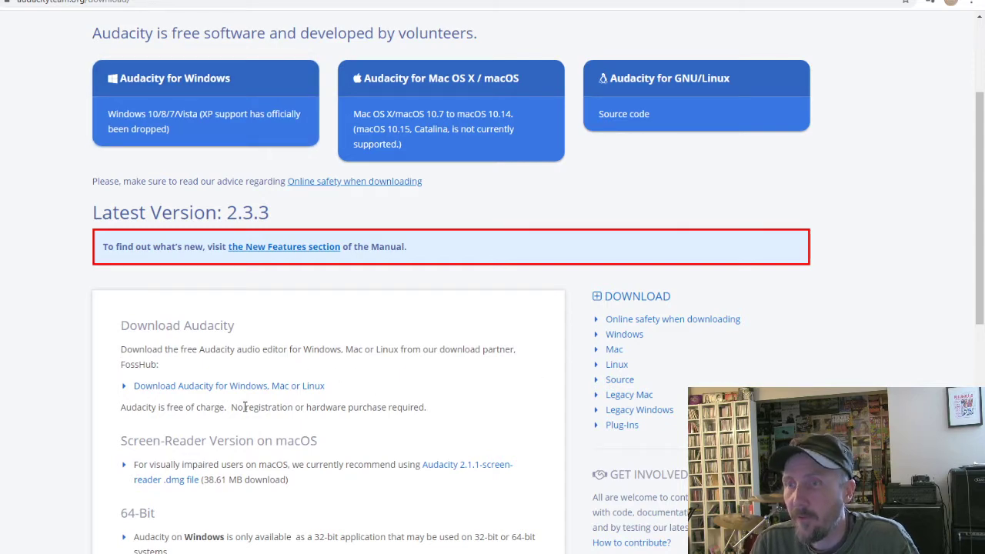
scroll(245, 407, "down", 1)
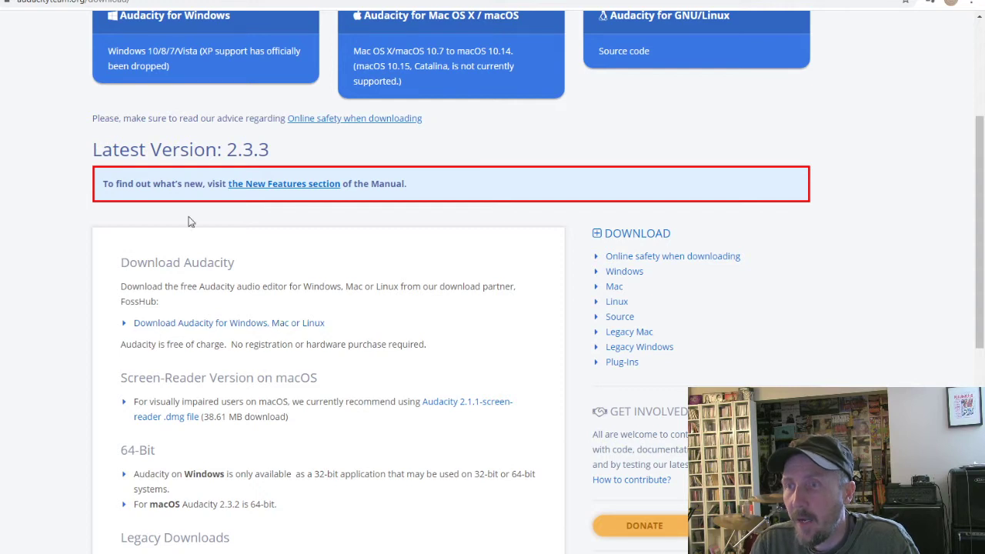
Follow the Windows, Mac or Linux download link to FossHub and download the Audacity Windows Installer.
left_click(217, 329)
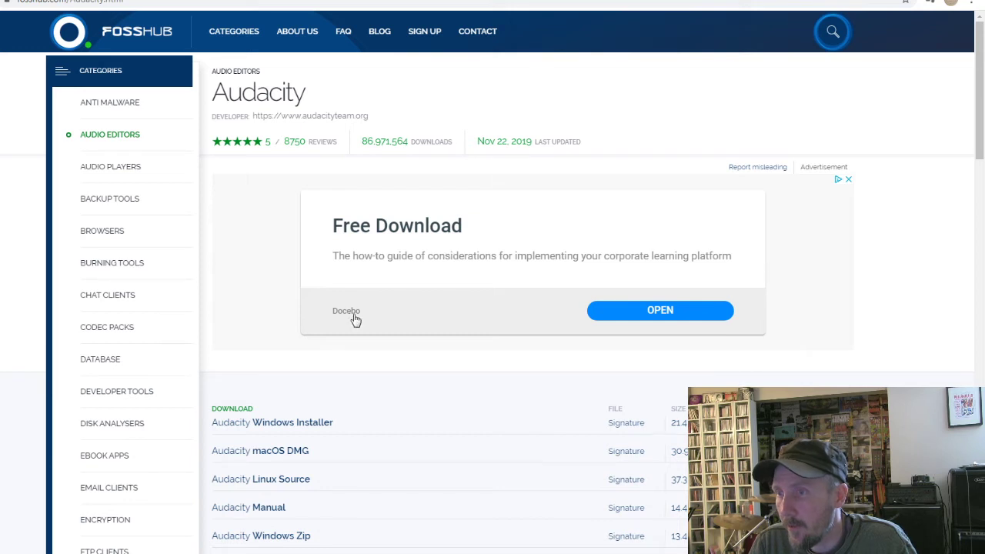
scroll(336, 424, "down", 1)
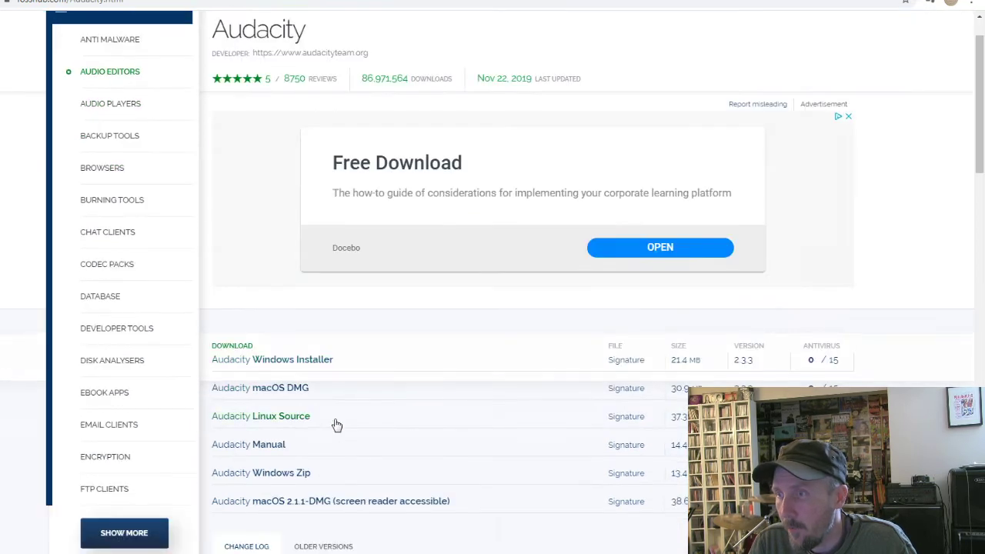
left_click(315, 364)
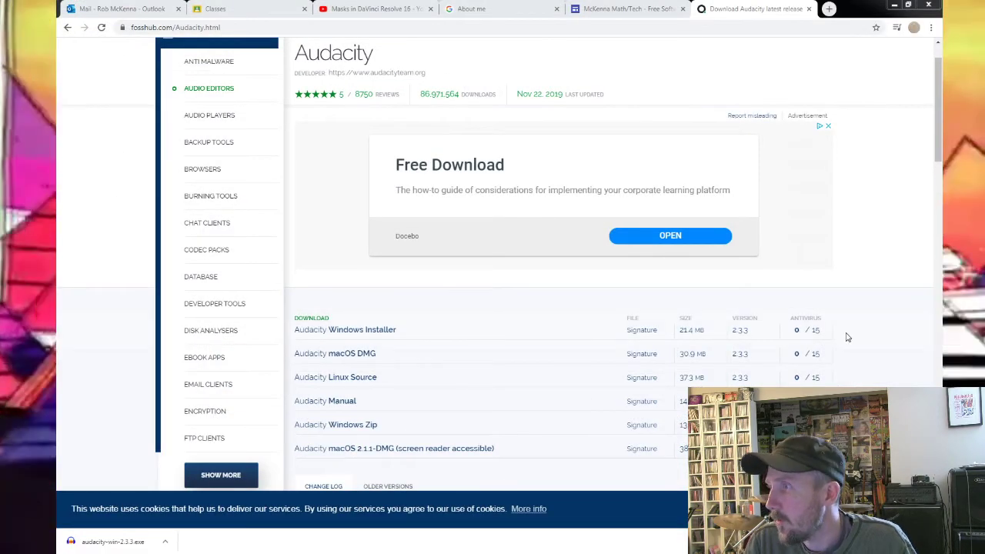
Show the downloaded audacity-win-2.3.3.exe in its folder and run the installer, accepting the security warning.
right_click(131, 544)
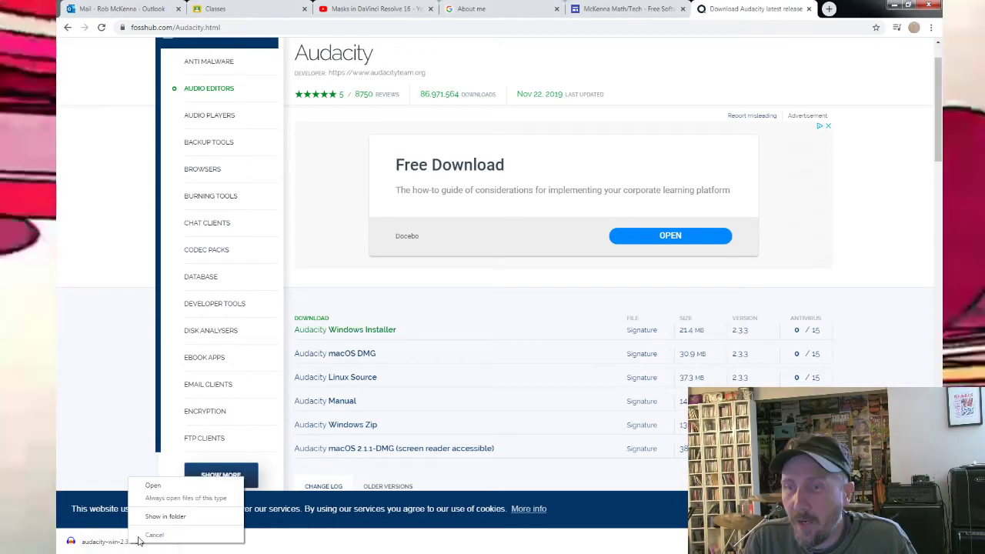
left_click(167, 517)
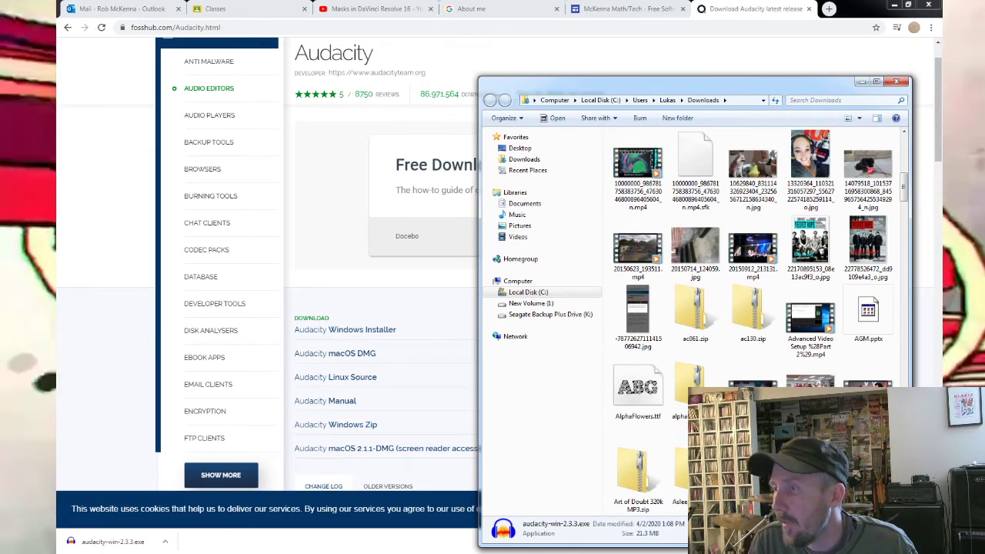
left_click(89, 545)
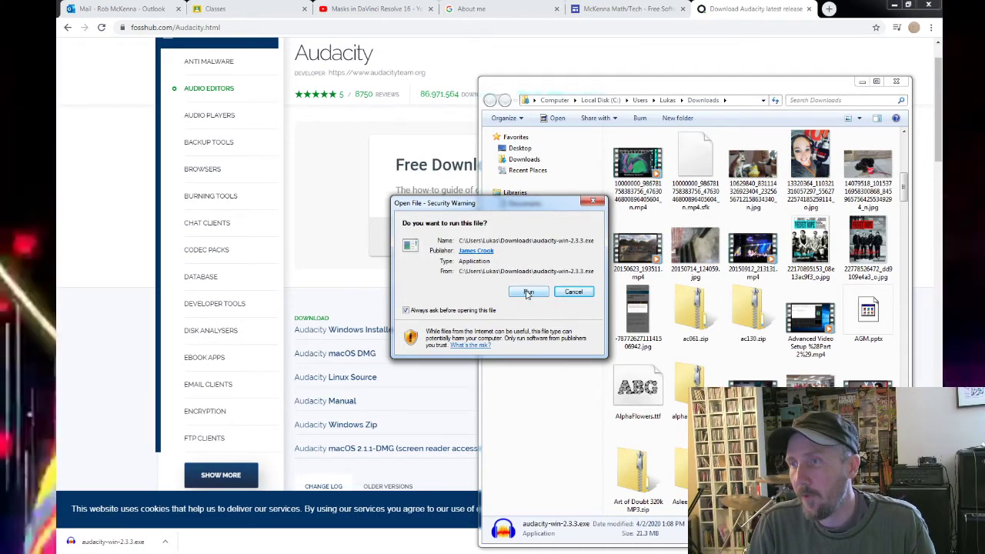
left_click(528, 293)
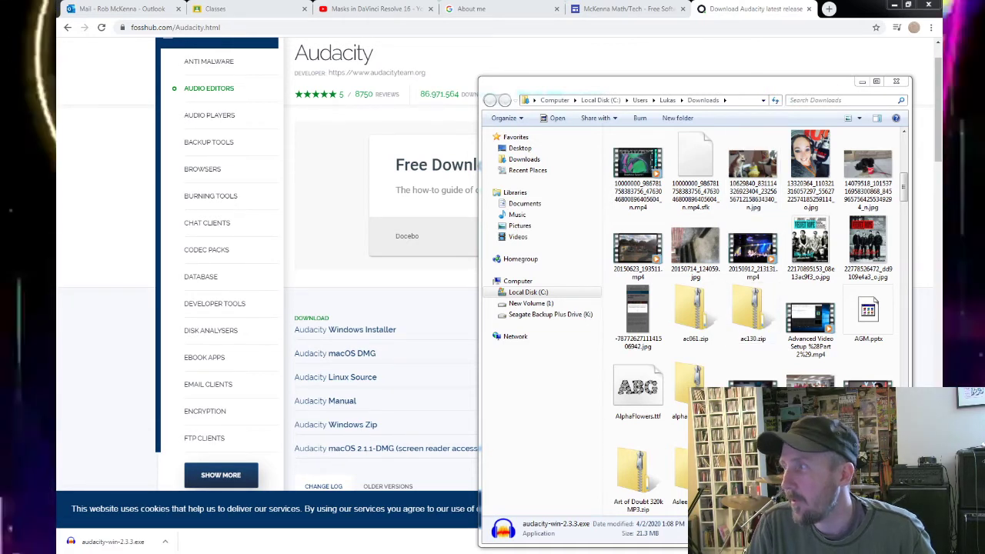
Confirm the installer's initial dialog and move the Audacity setup wizard over the FossHub page.
left_click_drag(677, 224, 460, 254)
left_click(504, 310)
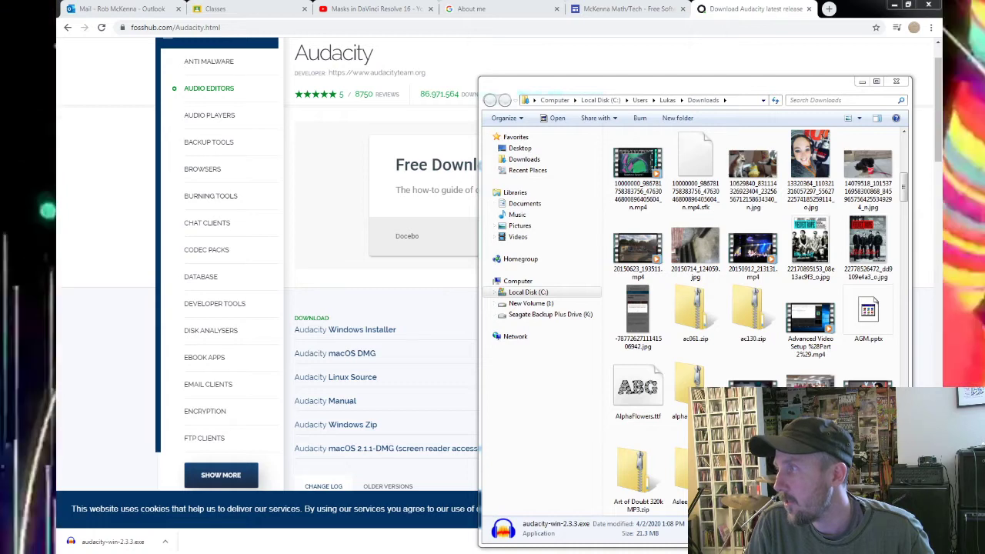
left_click_drag(778, 131, 436, 213)
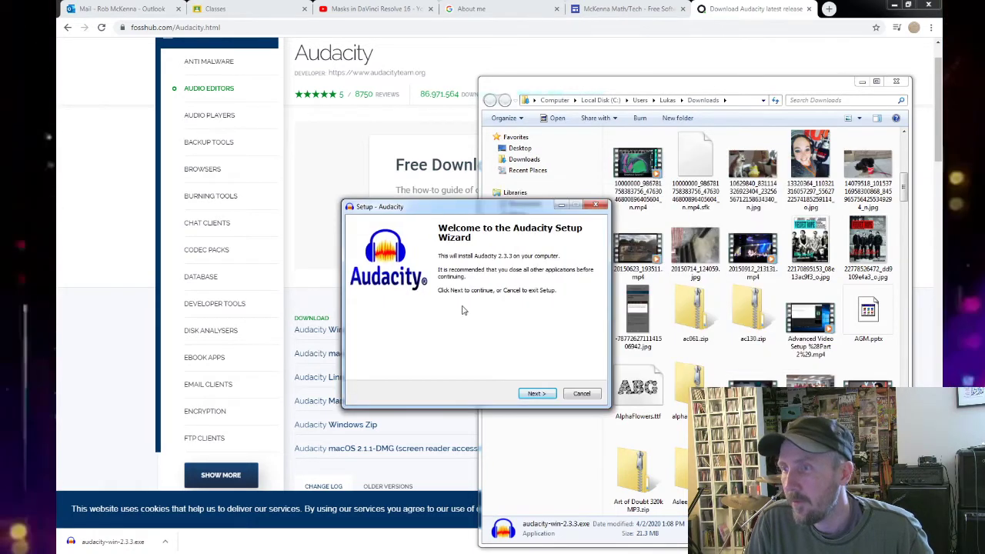
Install Audacity in C:\Program Files (x86)\Audacity with a desktop shortcut and without resetting preferences, continuing to the wizard's completion page.
left_click(534, 394)
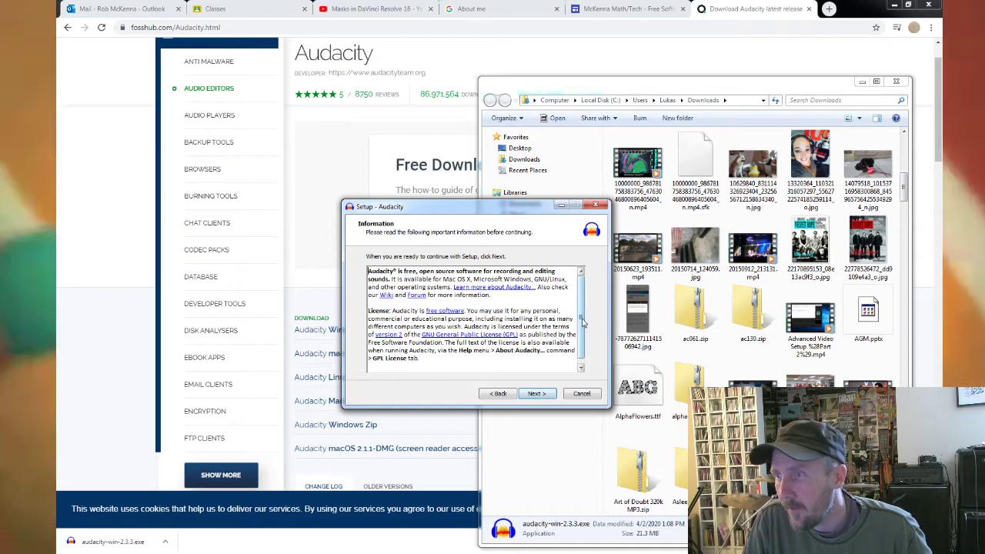
scroll(583, 327, "down", 1)
scroll(585, 303, "up", 1)
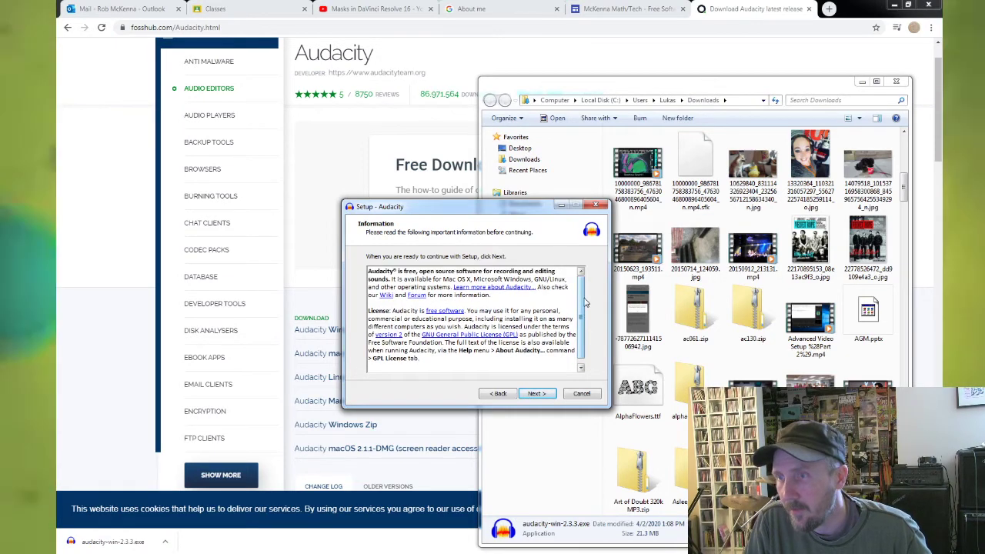
left_click(535, 394)
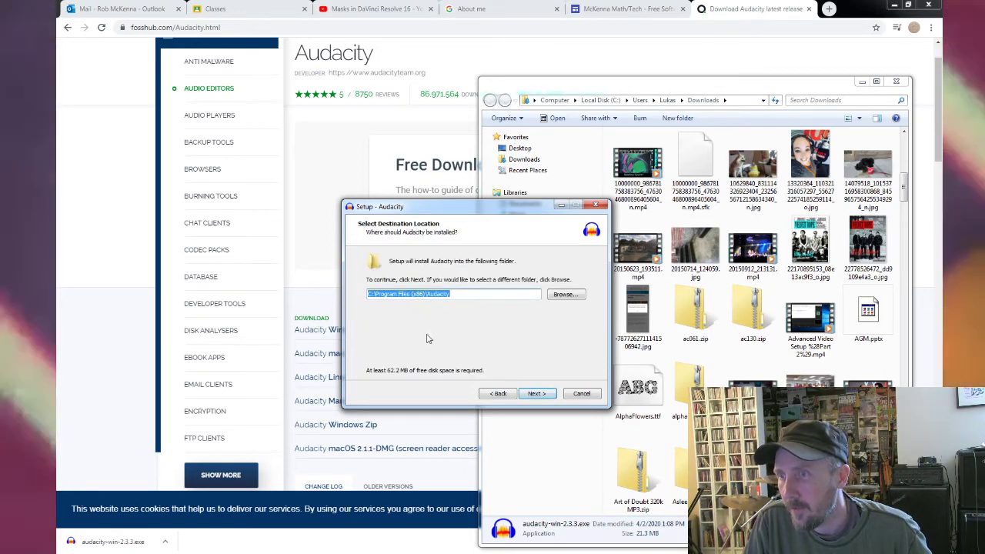
left_click(536, 394)
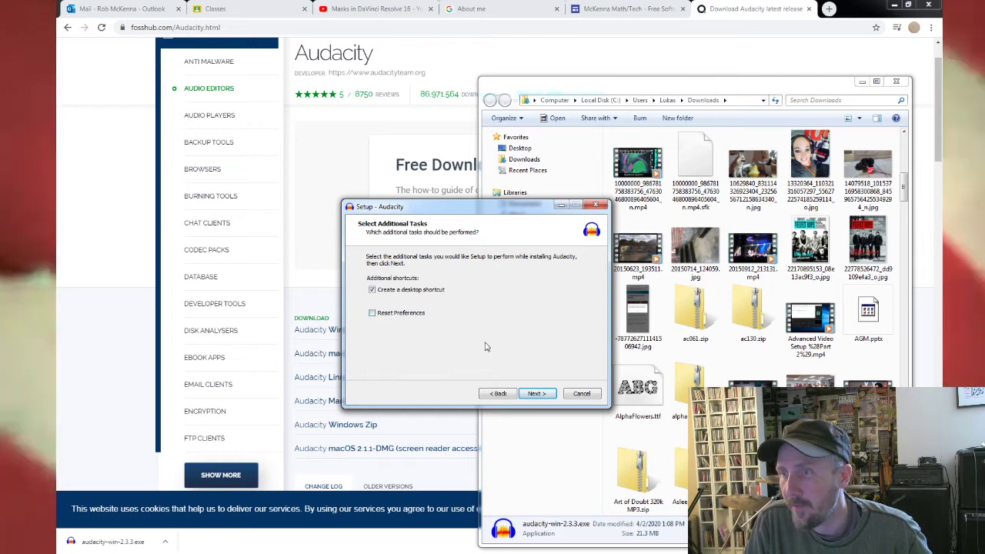
left_click(536, 394)
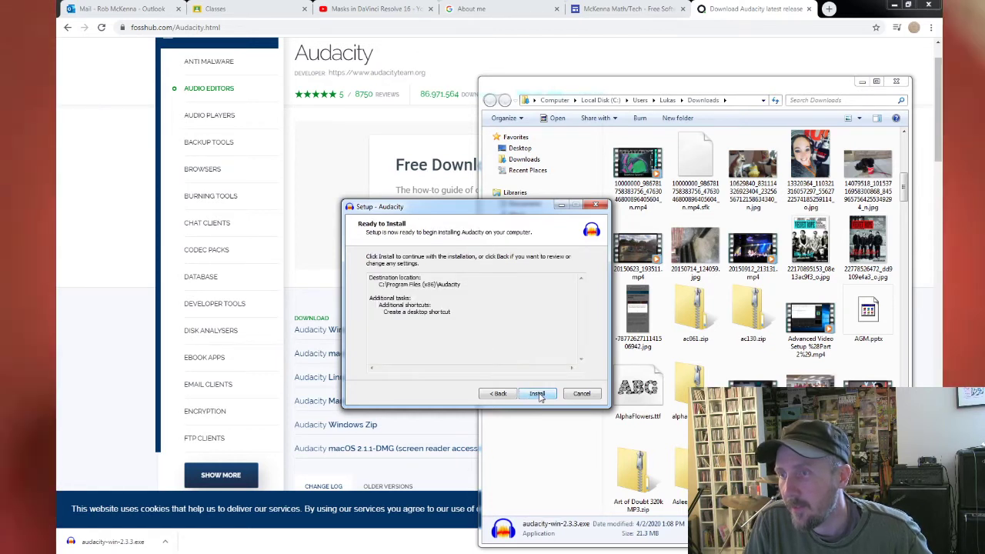
left_click(537, 394)
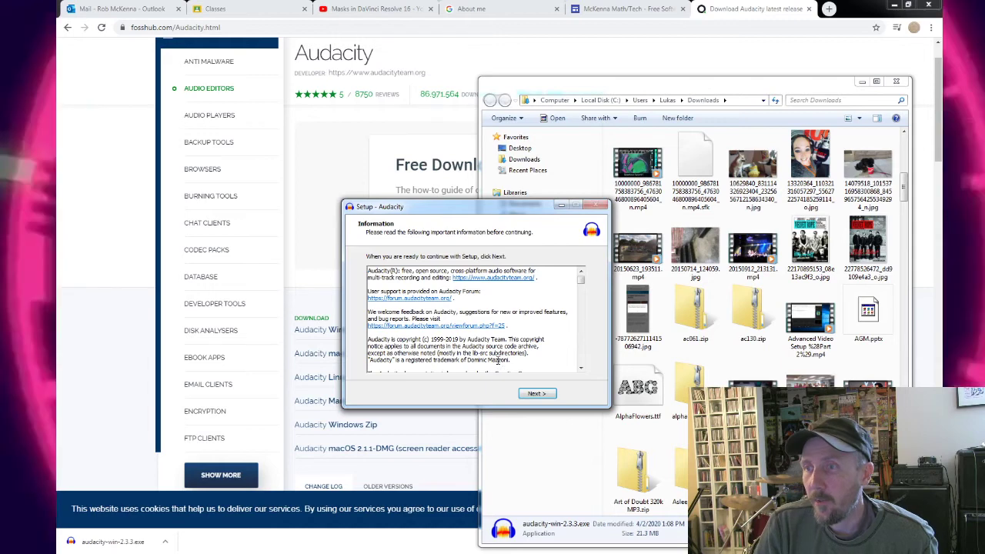
left_click(536, 394)
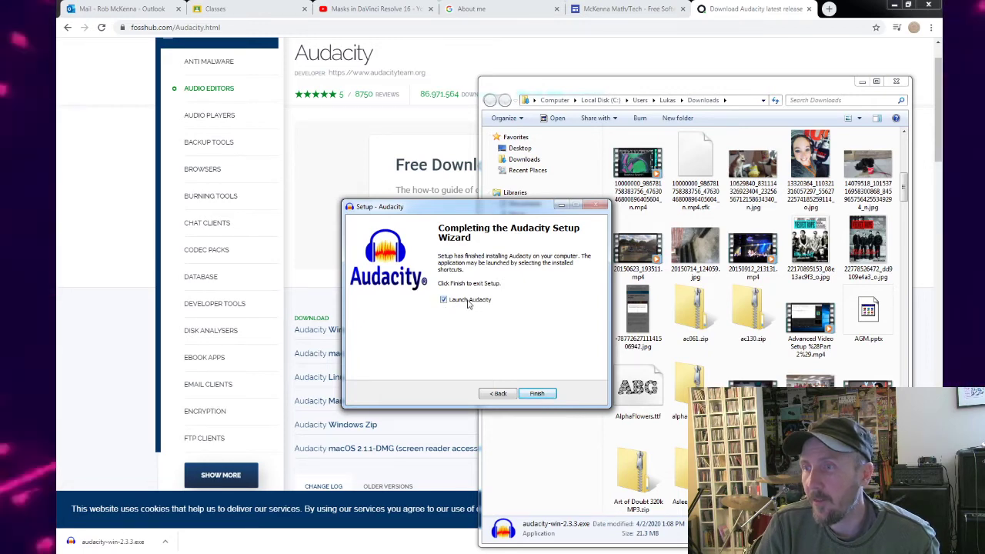
Finish the setup by launching Audacity, dismiss its welcome message permanently for start-up, and maximize the program window.
left_click(536, 395)
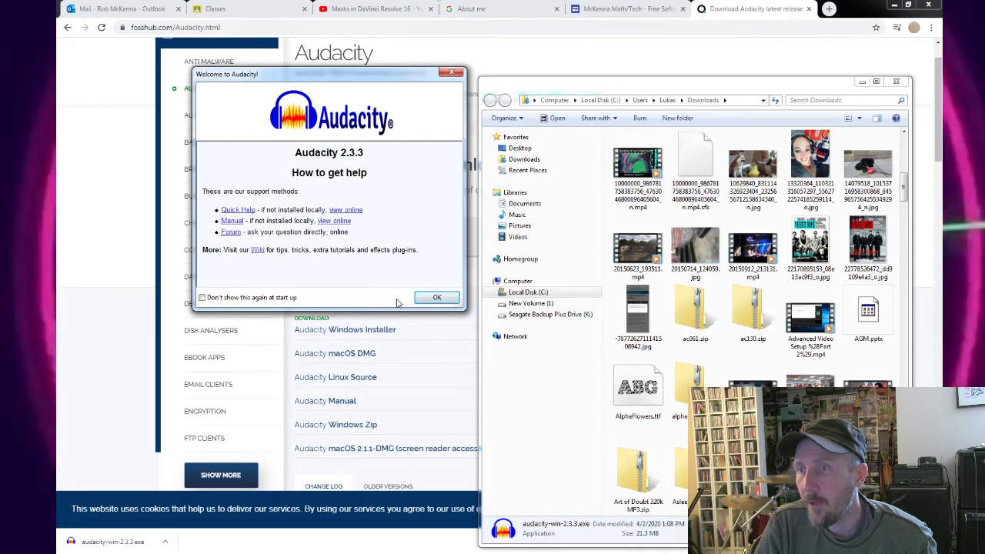
left_click(202, 297)
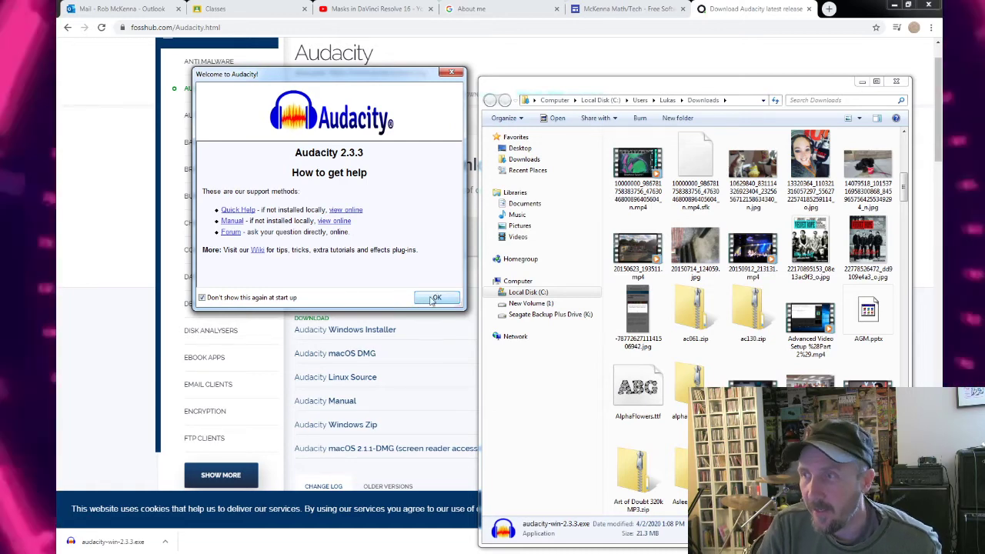
left_click(435, 297)
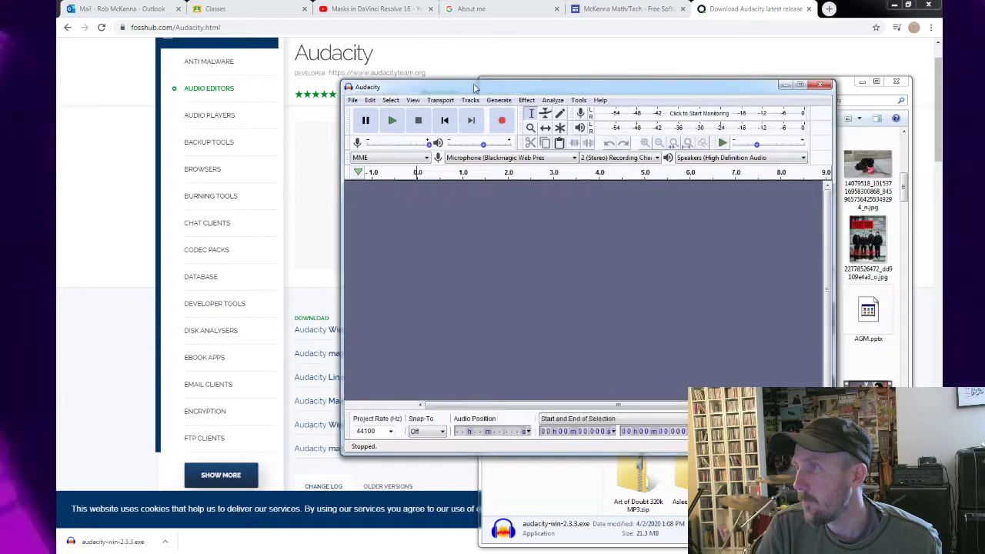
left_click_drag(473, 83, 269, 91)
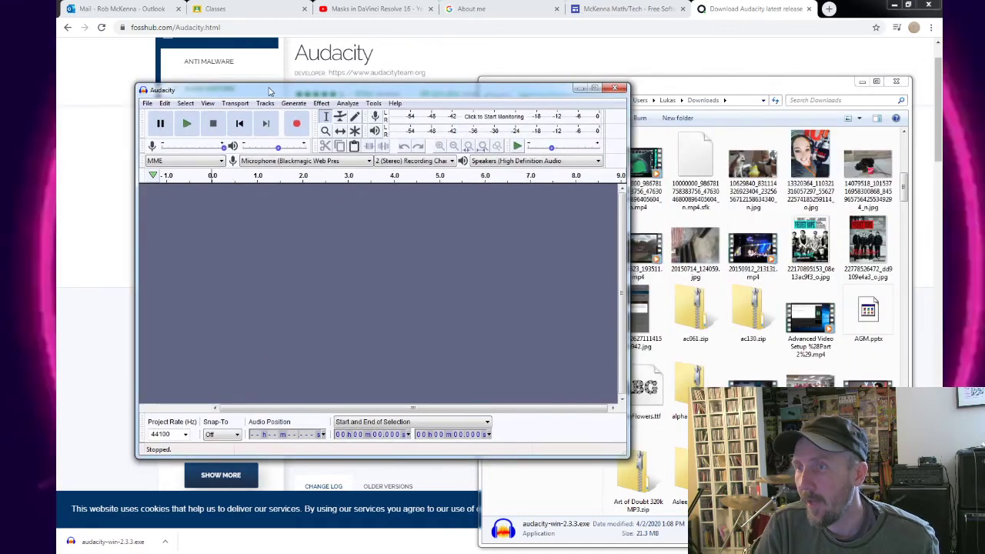
left_click(594, 88)
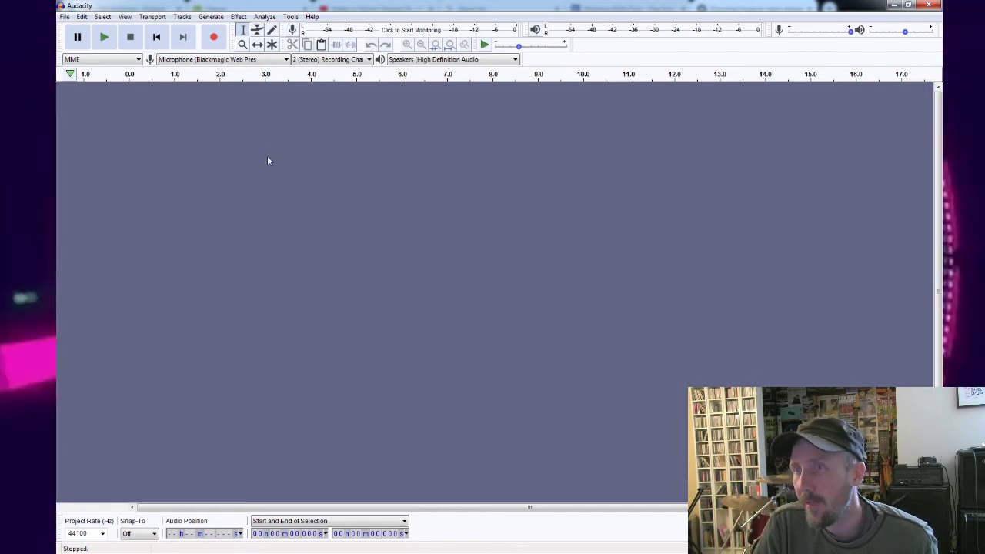
Import 60ManoAManointro.mp3 from the Podcasts folder on New Volume (I:) into the empty project and minimize the folder window.
left_click(65, 17)
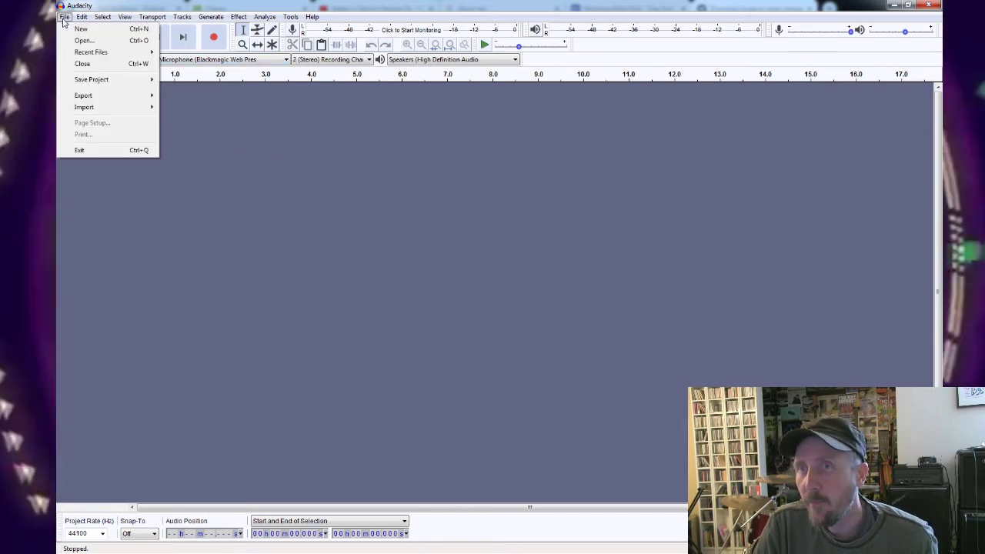
left_click(488, 337)
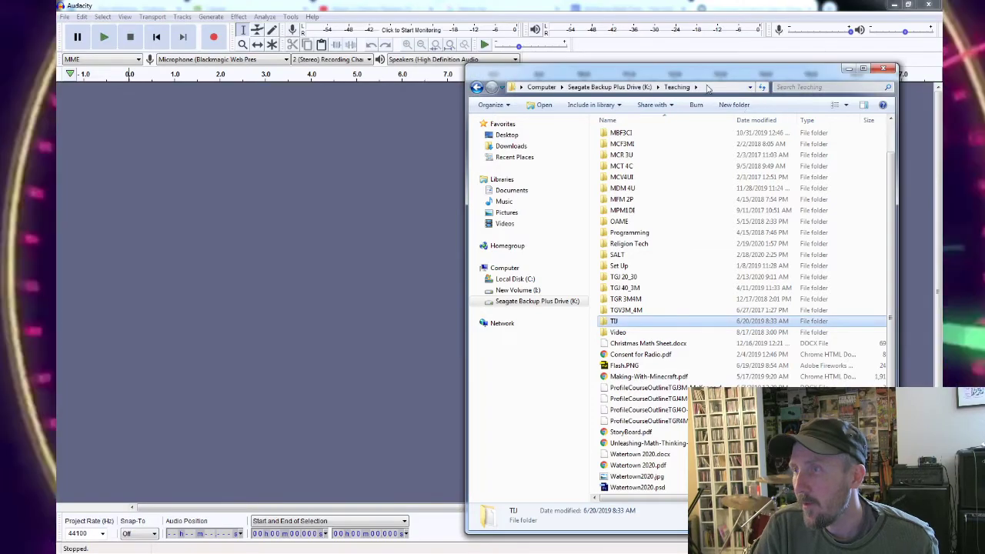
left_click_drag(695, 76, 573, 69)
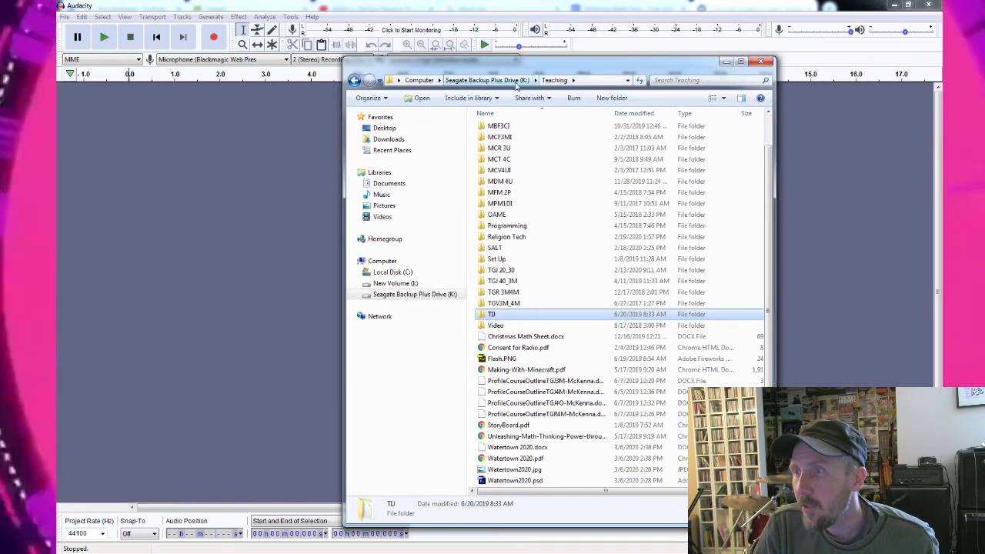
left_click(394, 283)
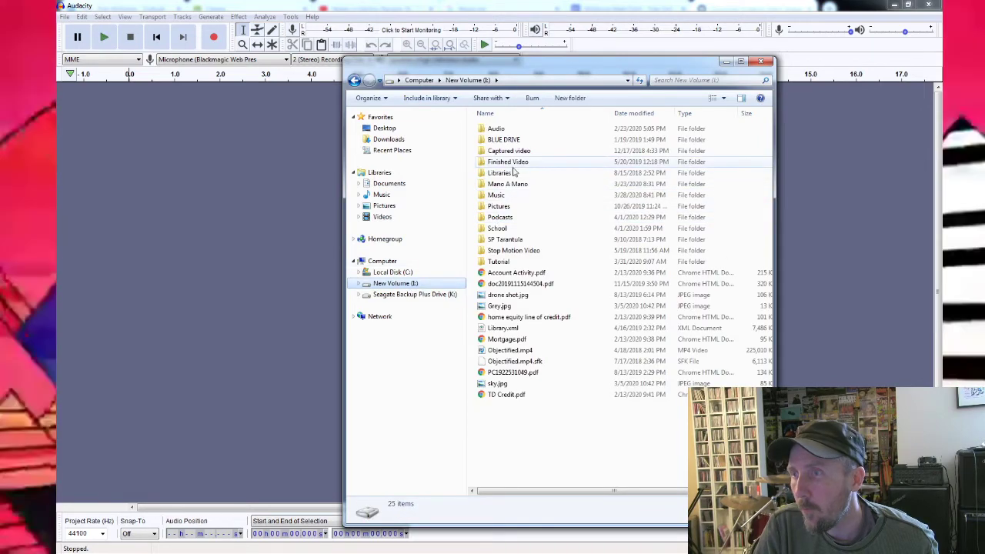
double_click(500, 217)
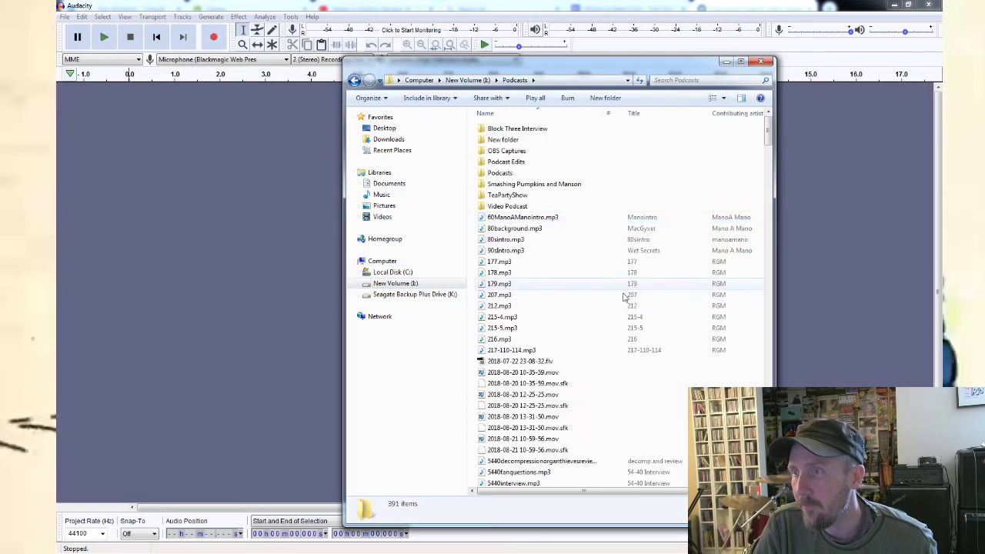
left_click(529, 219)
left_click_drag(143, 172, 117, 169)
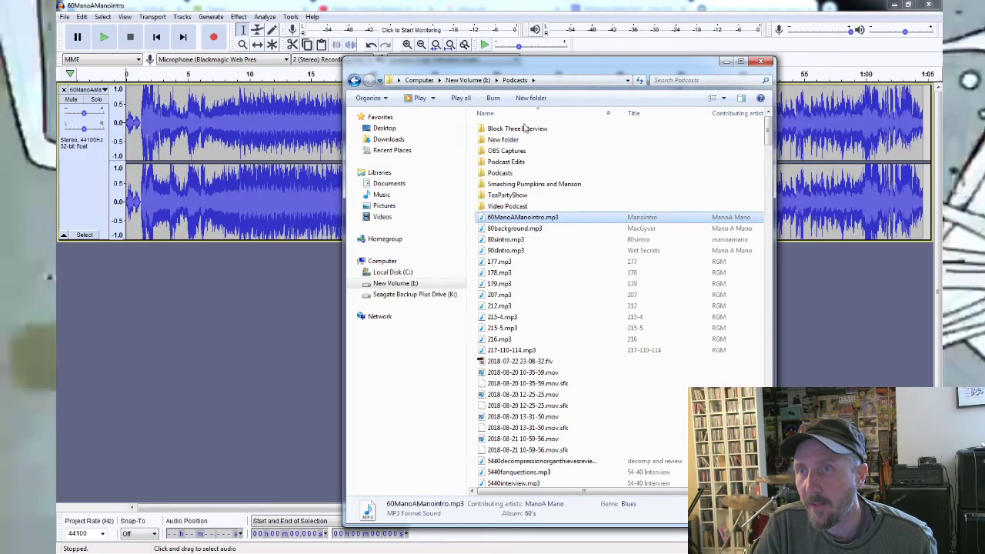
left_click(727, 61)
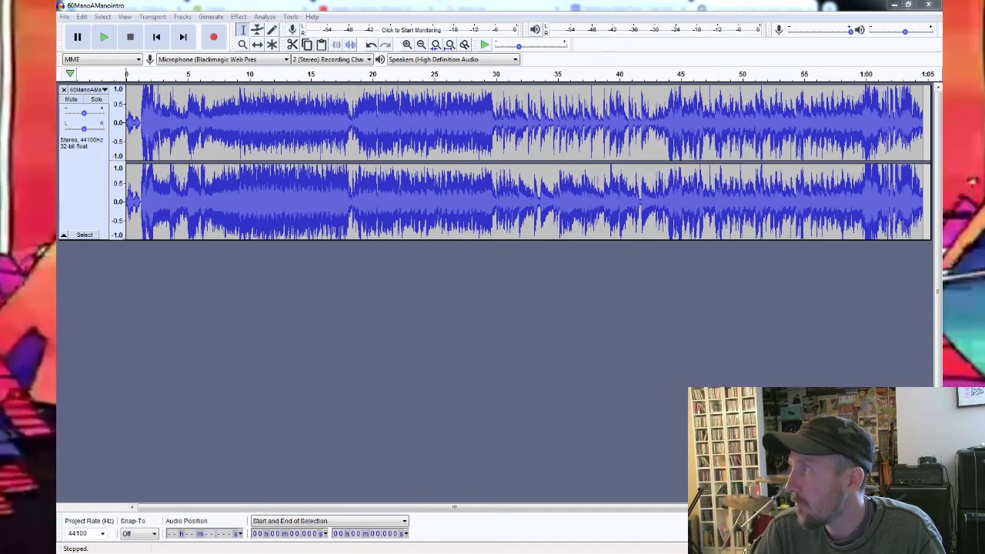
Play the imported track from the beginning and pause it at about 16 s.
left_click(261, 308)
left_click(104, 39)
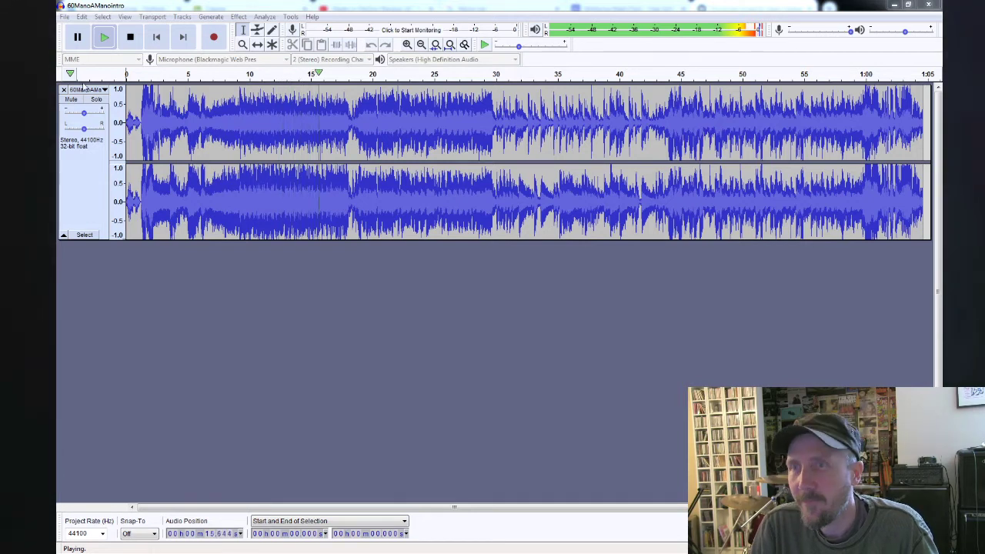
left_click(76, 36)
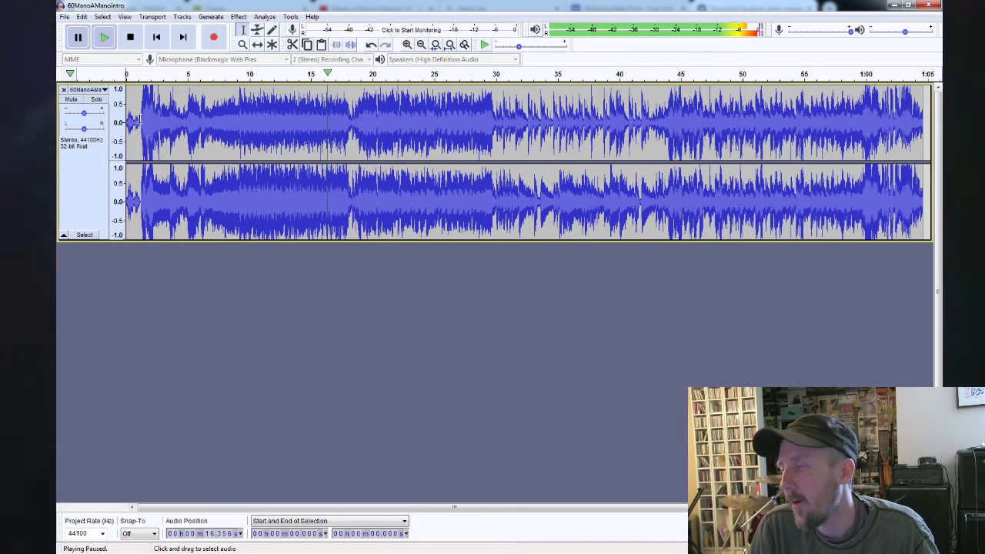
Amplify the loud passage from about 1.1 s to 3.2 s by -4.0 dB with clipping allowed.
left_click_drag(140, 117, 164, 117)
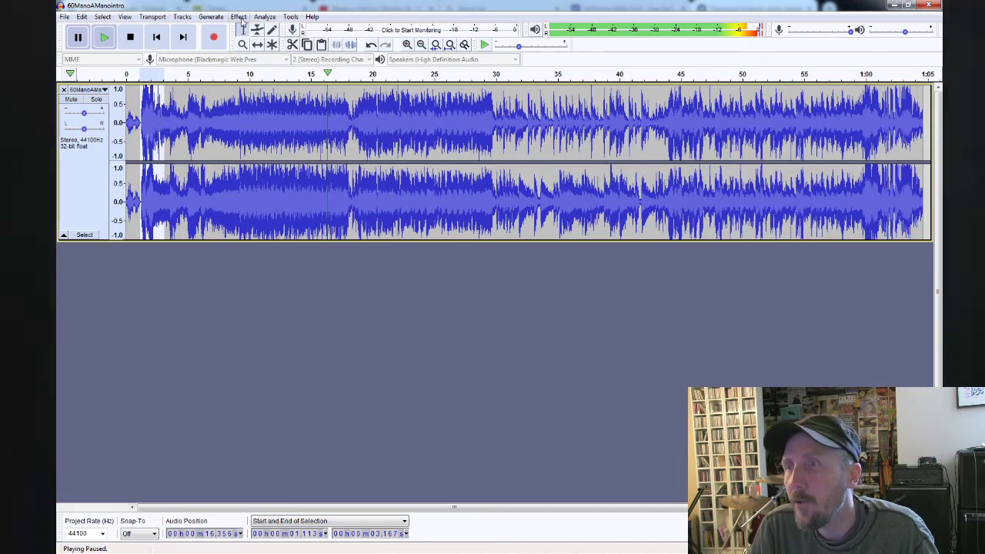
left_click(239, 17)
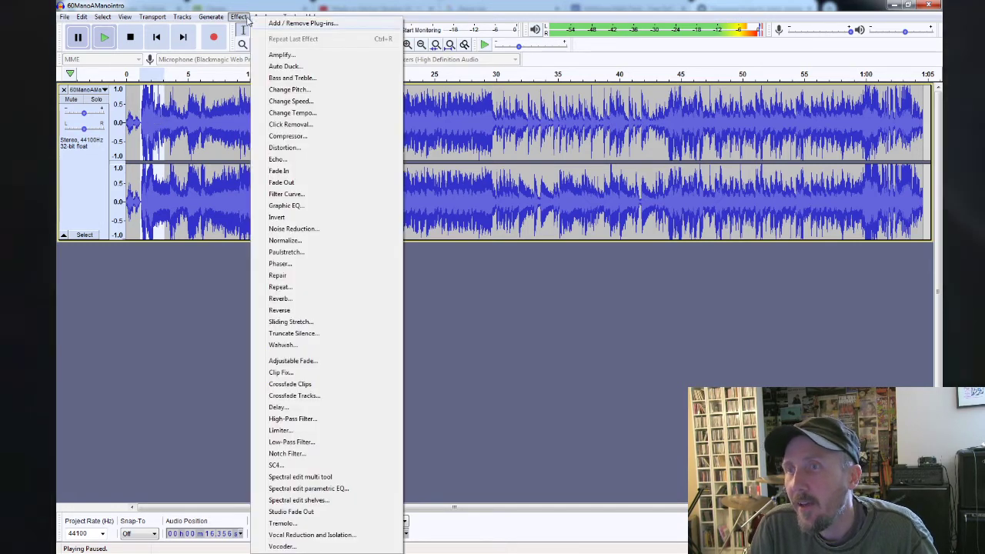
left_click(289, 55)
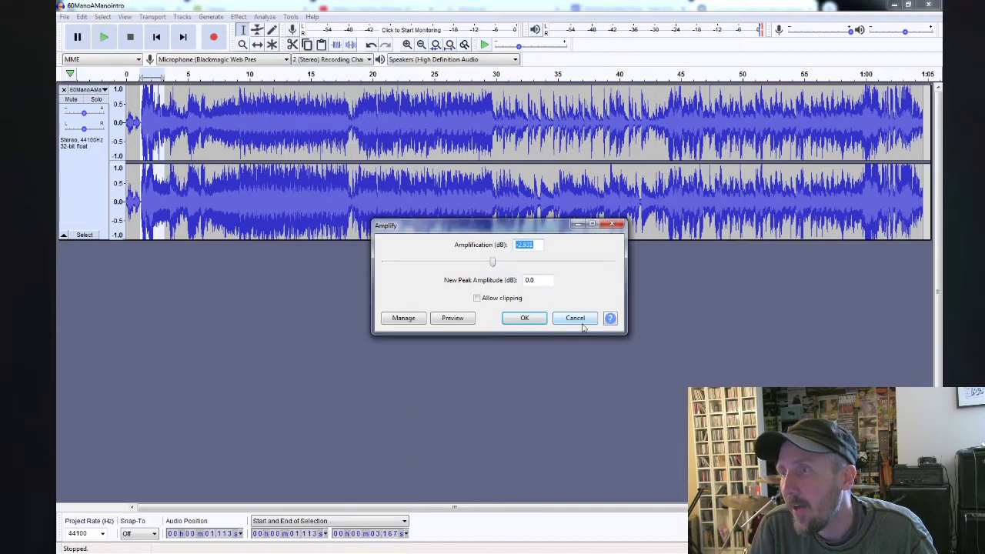
left_click_drag(495, 267, 492, 267)
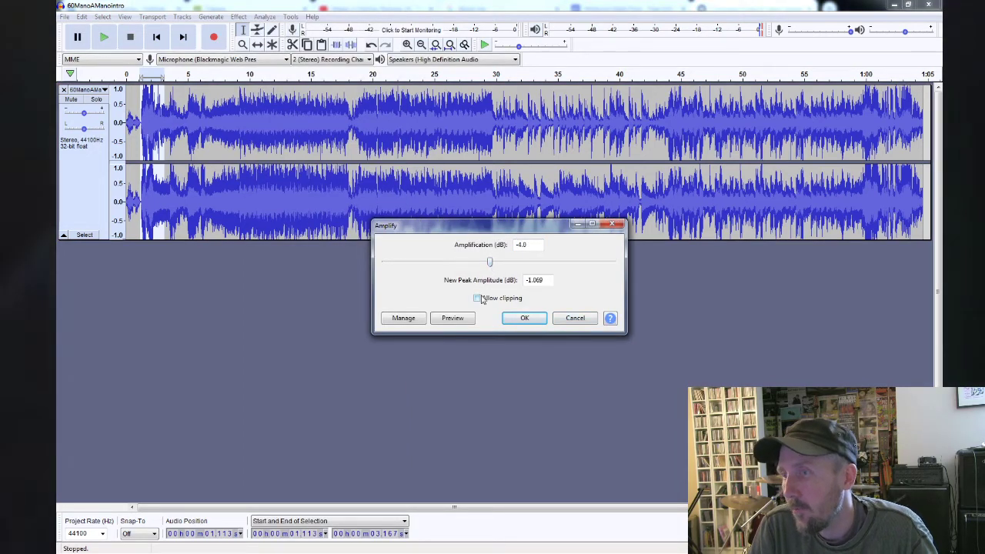
left_click(478, 298)
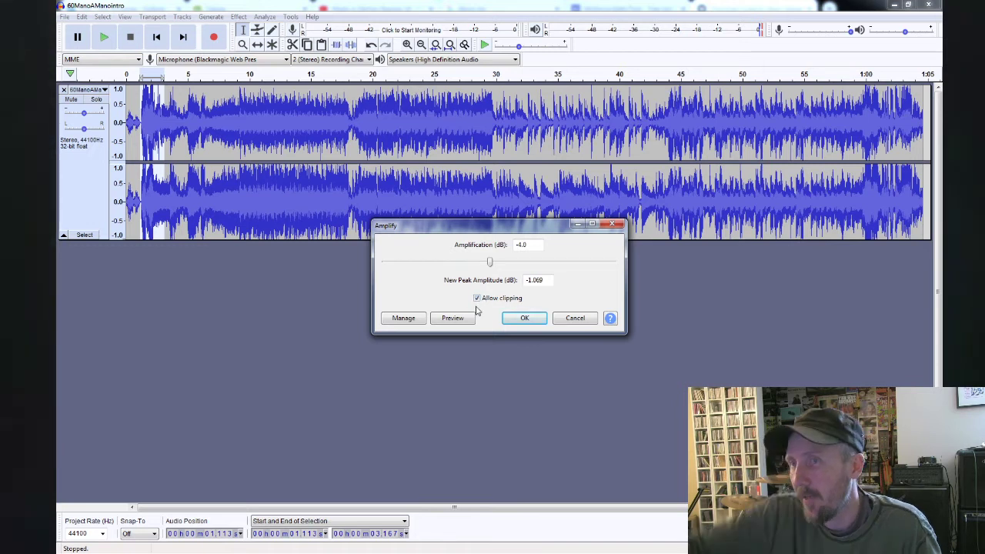
left_click(517, 320)
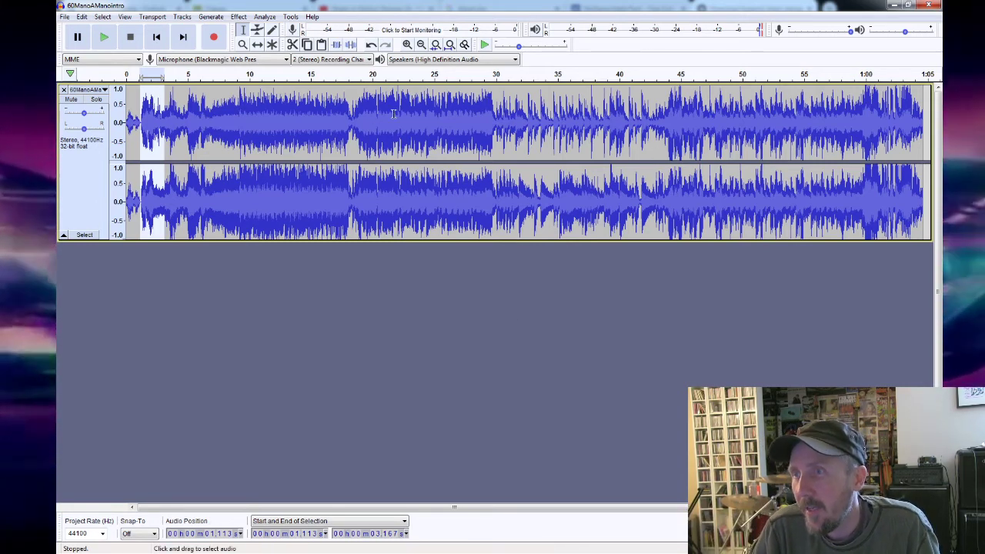
Select the quieter passage from about 29.9 s to 37.5 s and apply Amplify with its suggested gain.
left_click_drag(494, 114, 588, 119)
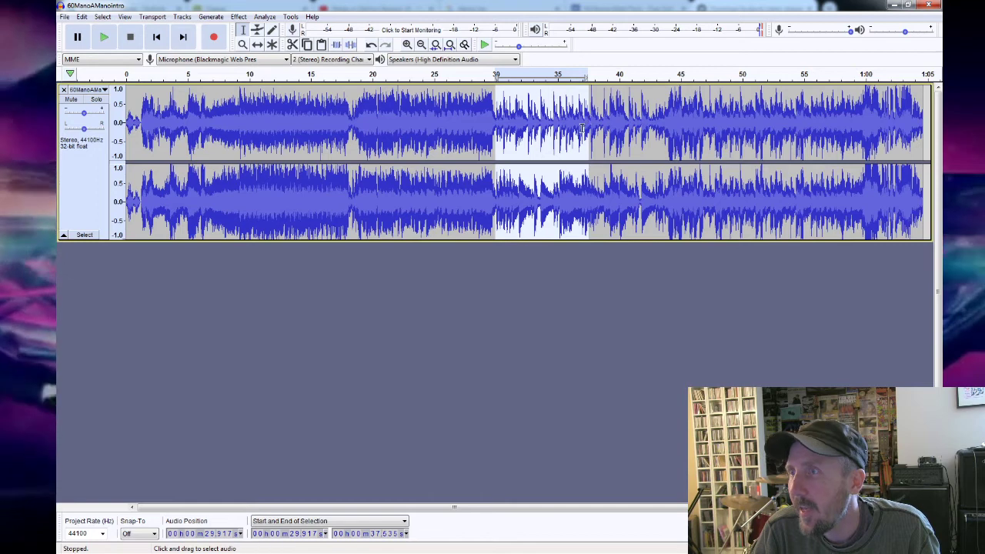
left_click(239, 17)
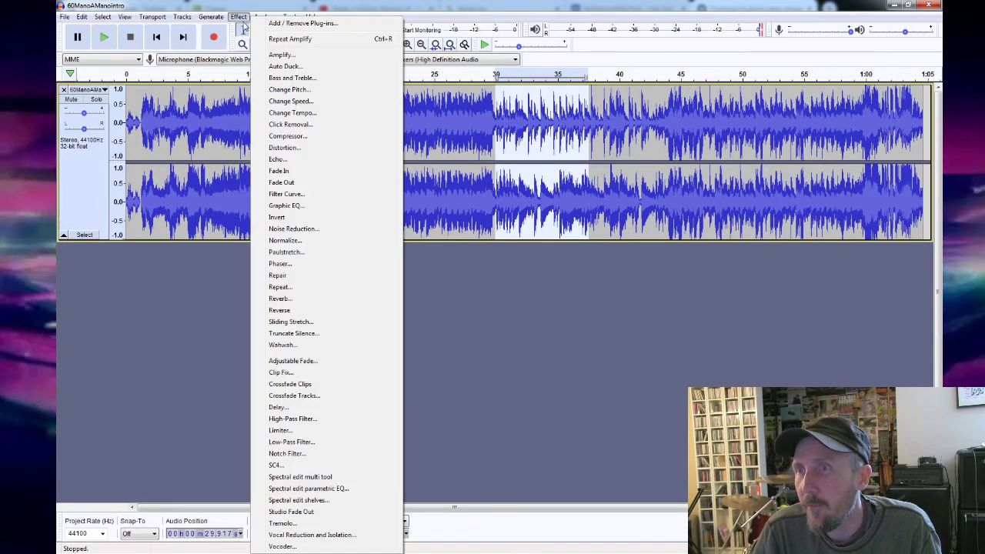
left_click(282, 54)
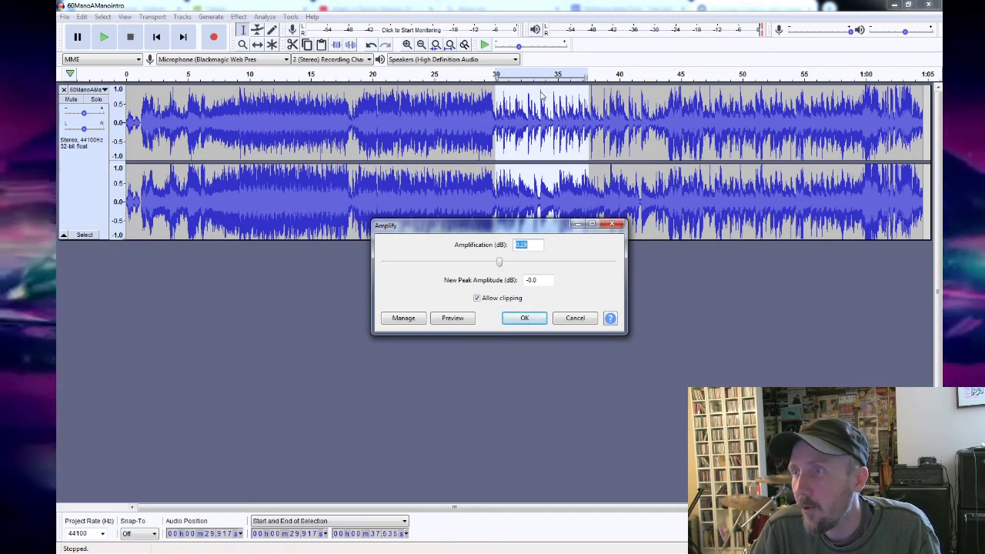
left_click(523, 319)
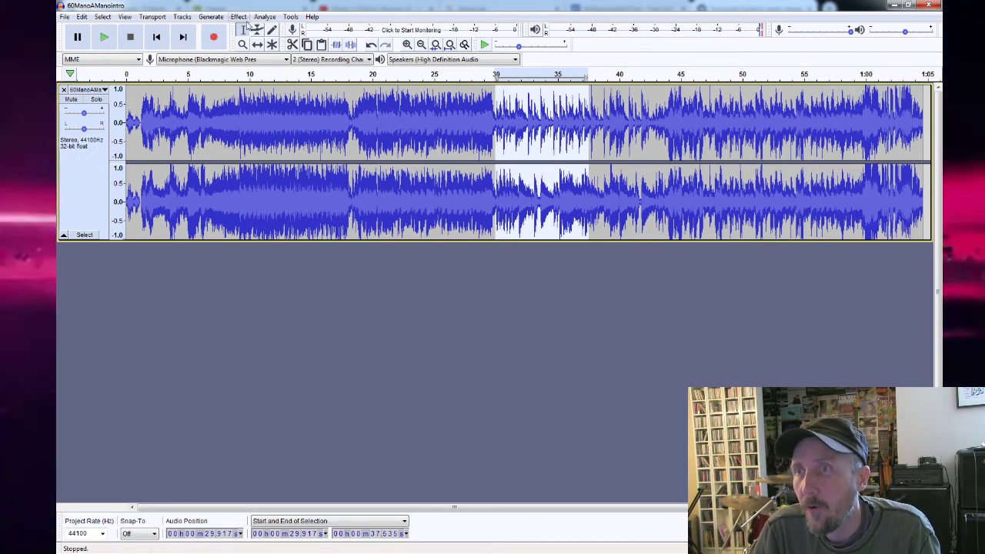
Amplify the selected passage by 14.8 dB with clipping allowed.
left_click(240, 17)
left_click(283, 55)
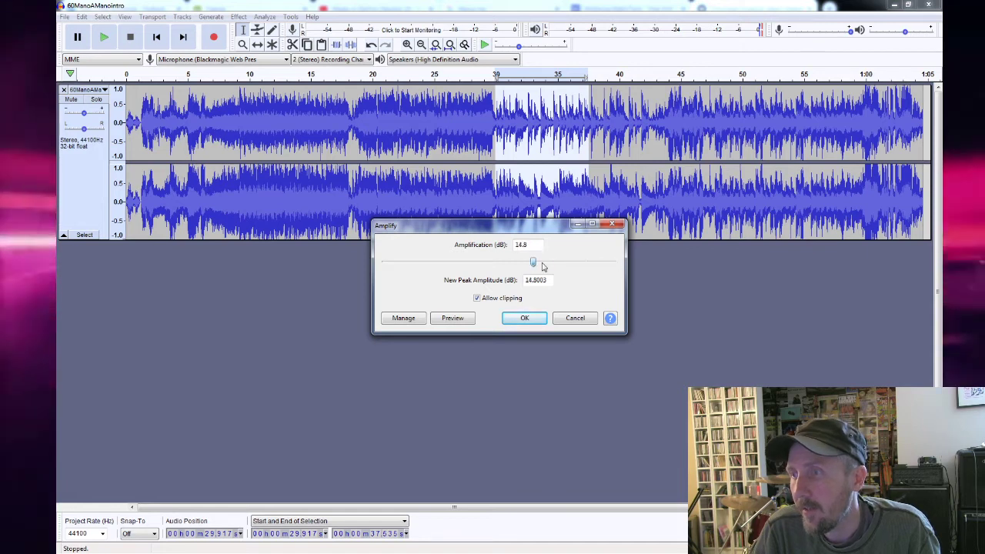
left_click(524, 317)
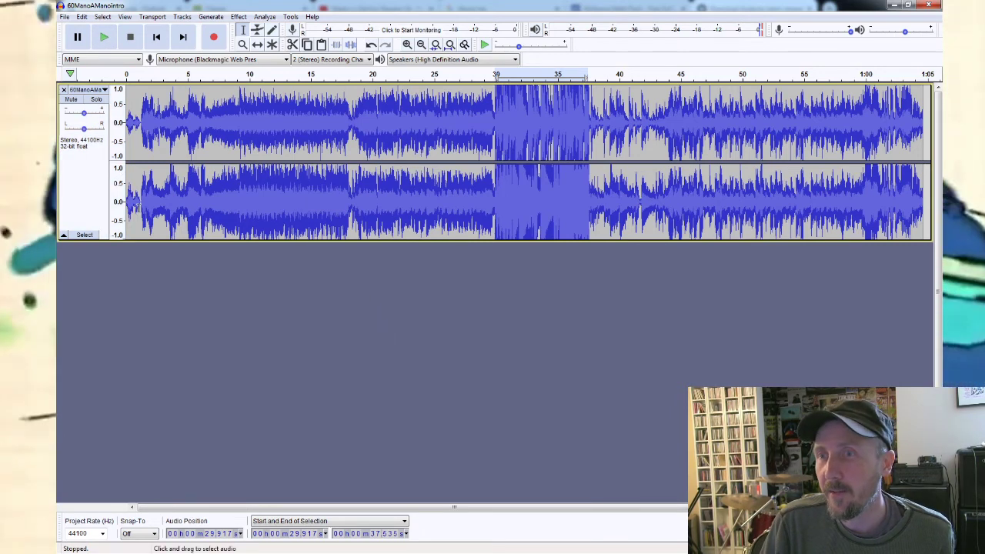
Remove the imported track and record about 17.6 s of microphone audio, lowering the recording volume to roughly a quarter during the take.
left_click(64, 90)
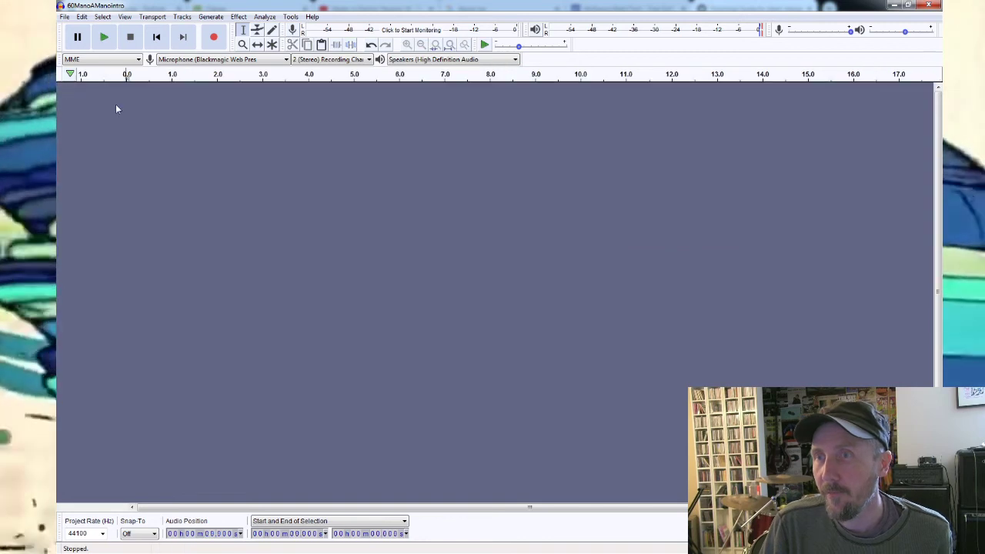
left_click(214, 39)
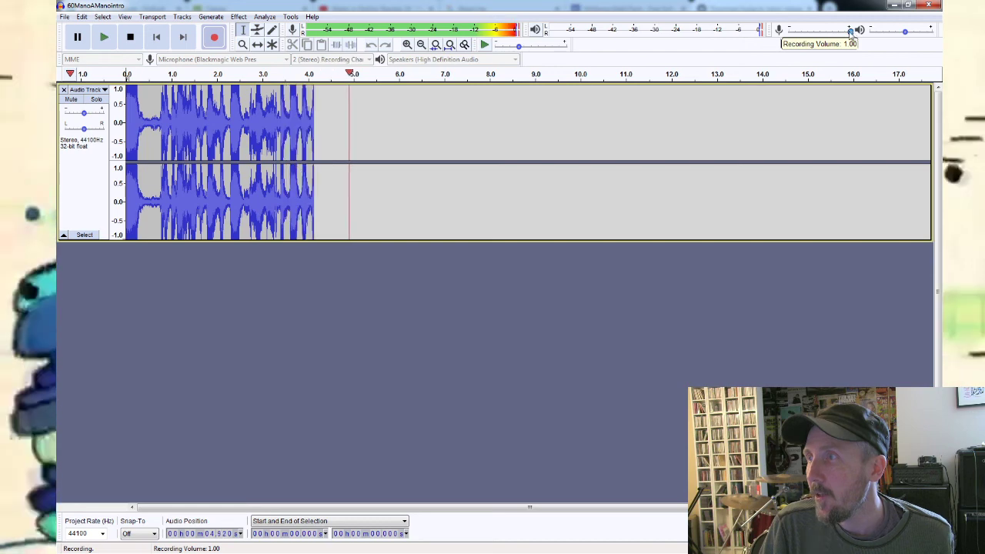
left_click_drag(850, 32, 806, 35)
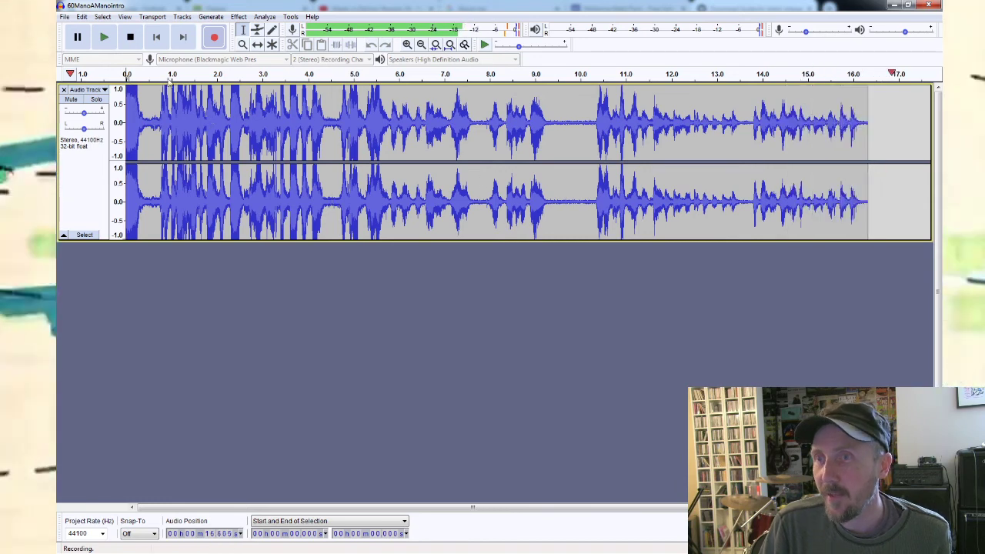
left_click(132, 38)
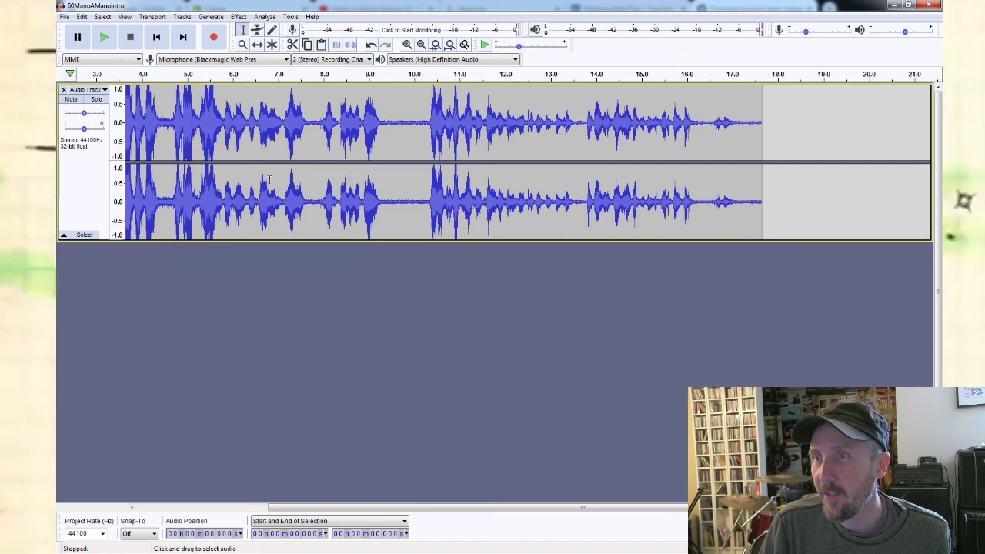
Play the new recording from about 6.2 s and stop playback.
left_click(240, 117)
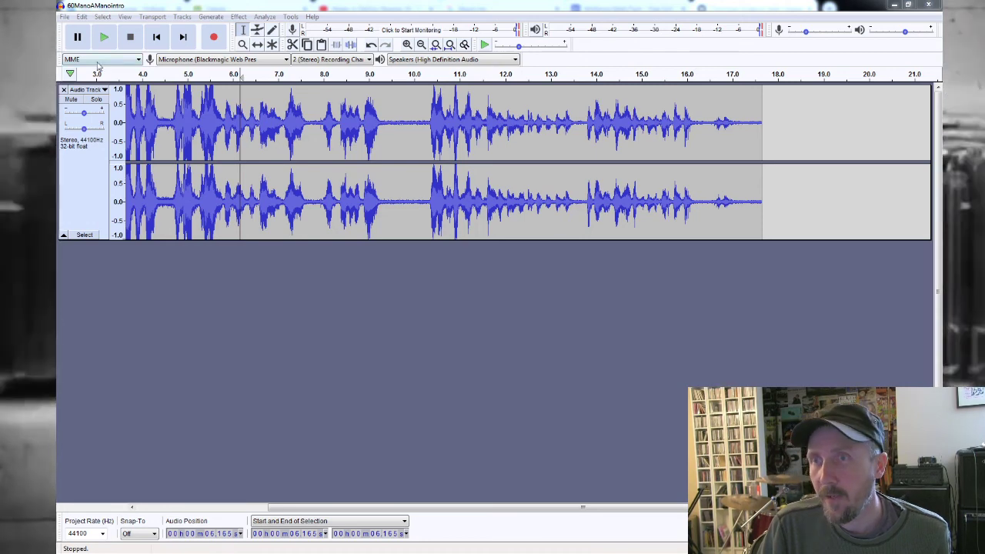
left_click(104, 37)
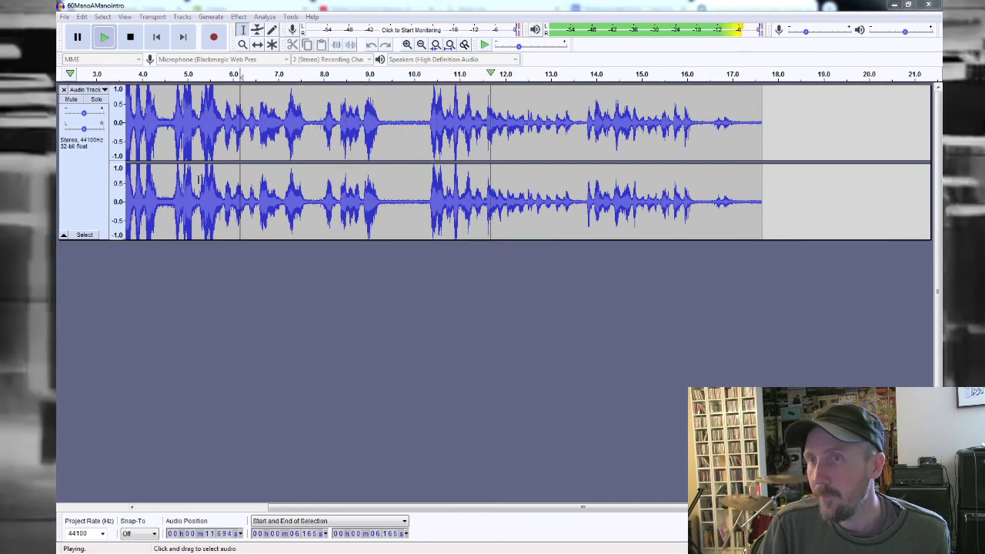
left_click(130, 37)
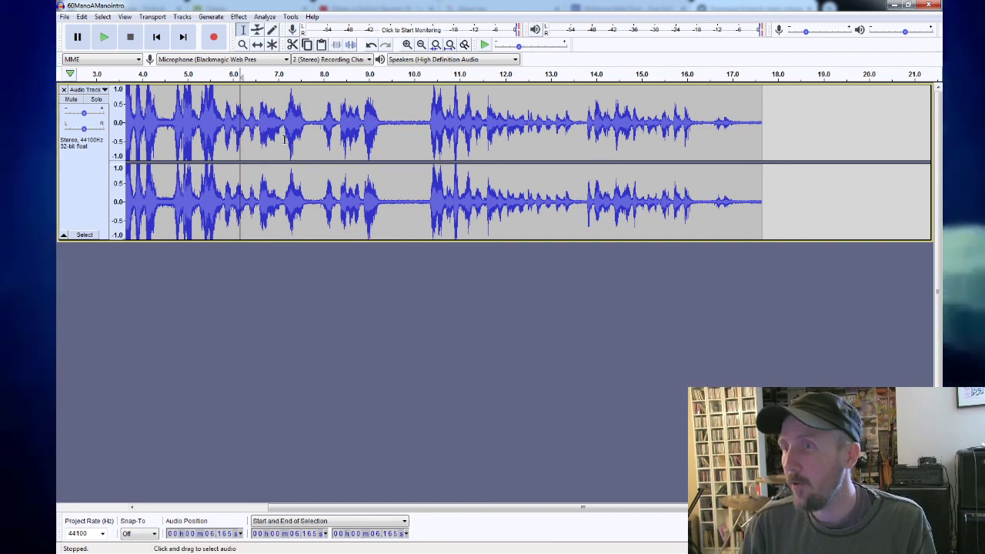
Delete the section from about 6.7 s to 10.8 s of the recording.
left_click_drag(263, 132, 448, 133)
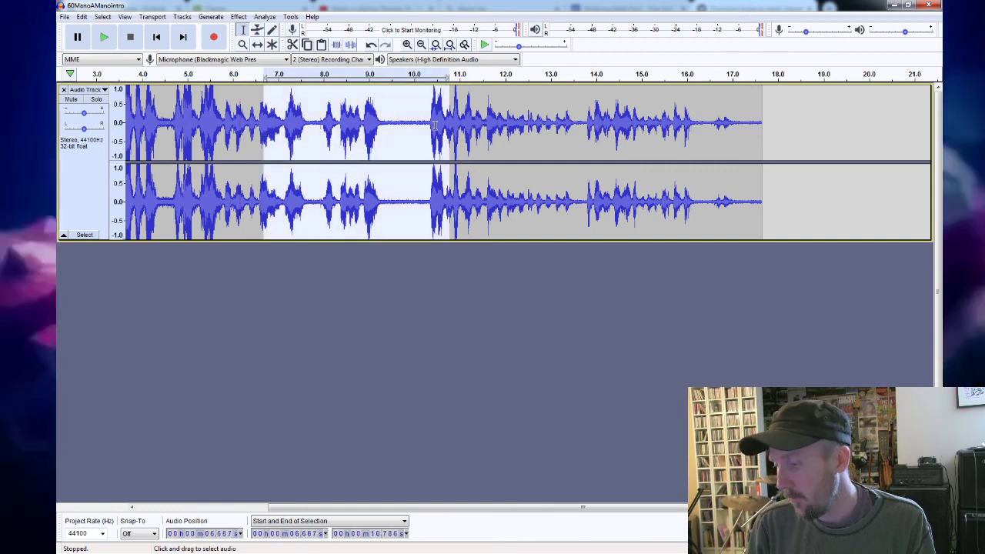
key("Delete")
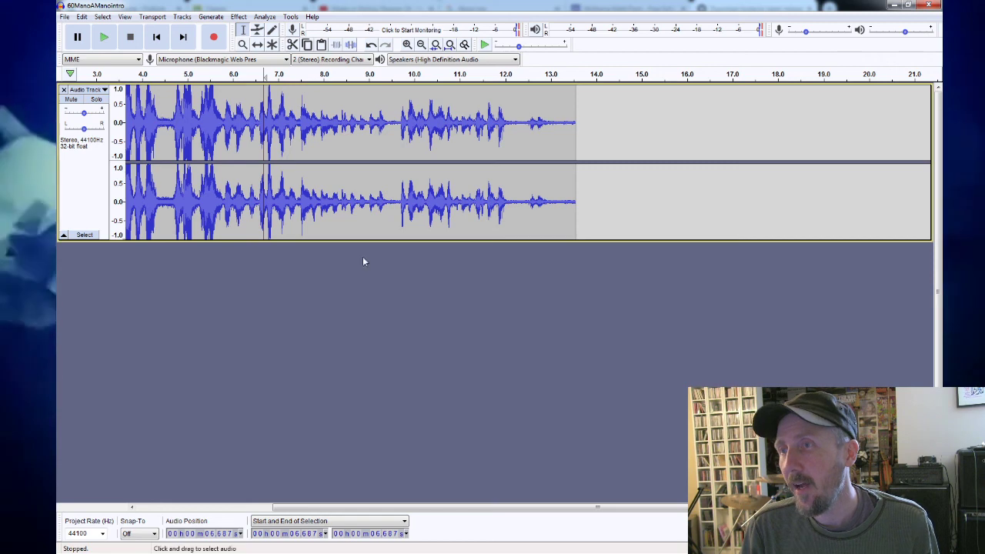
Select the recording from about 5.6 s to 9.6 s and look through the available effects.
left_click_drag(213, 181, 397, 180)
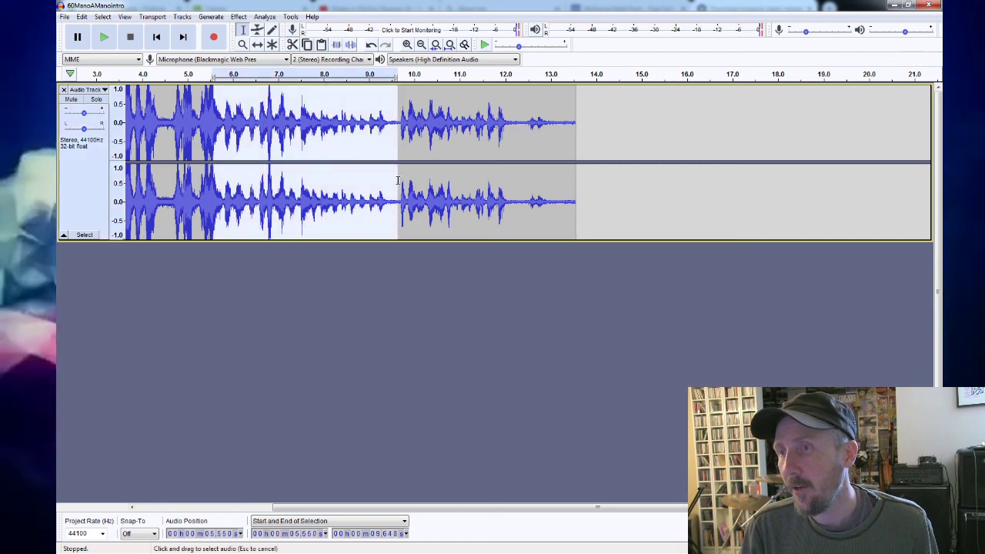
left_click(240, 17)
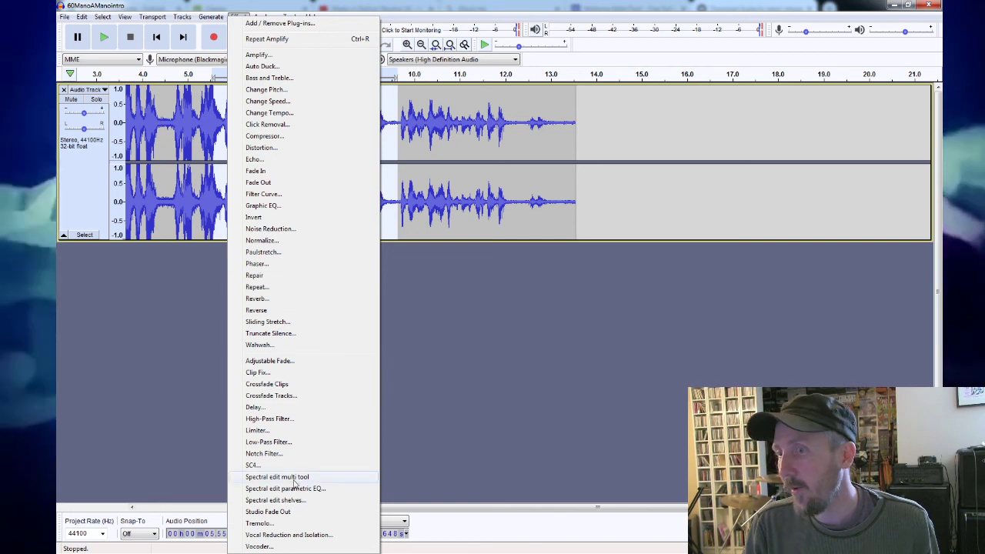
left_click(400, 8)
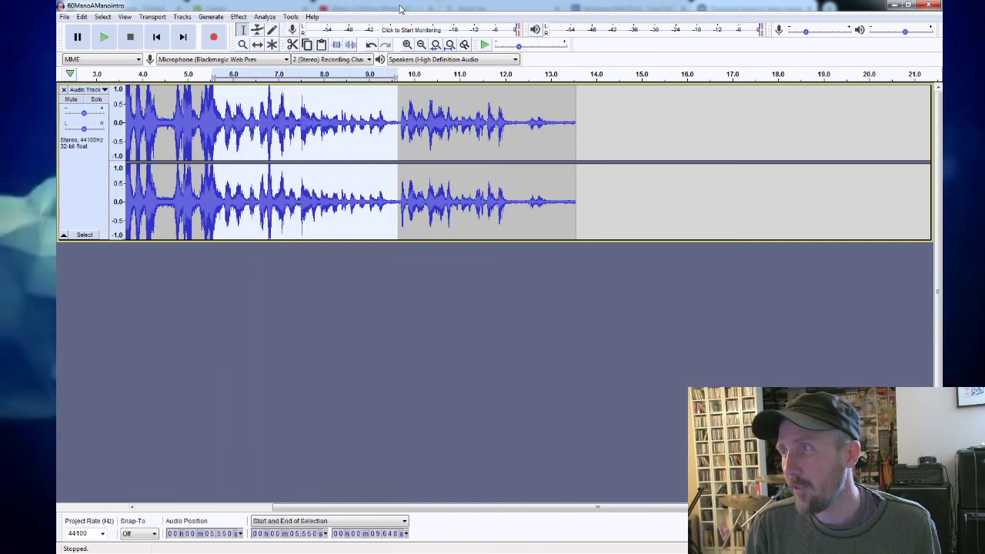